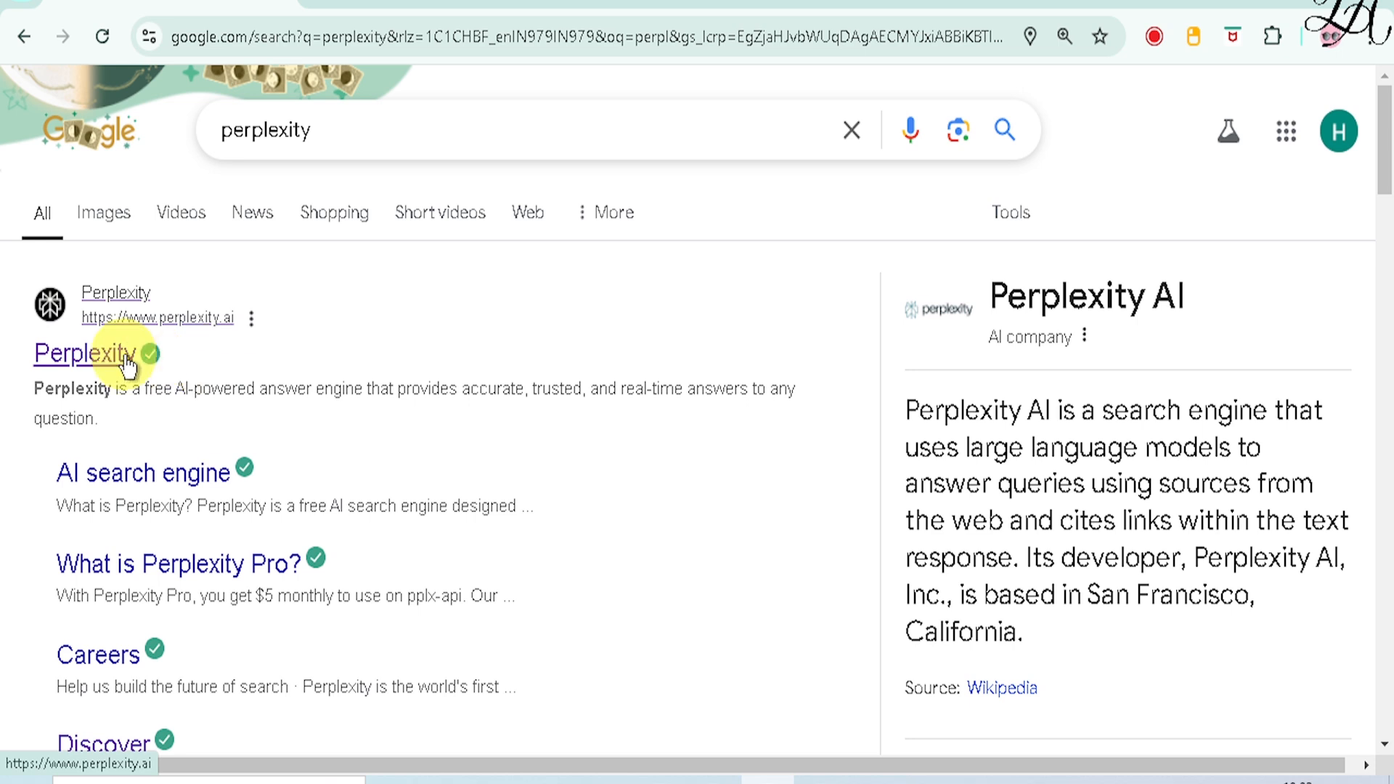
Open the Perplexity site from the search results and ask it "what is ai?"
click(127, 359)
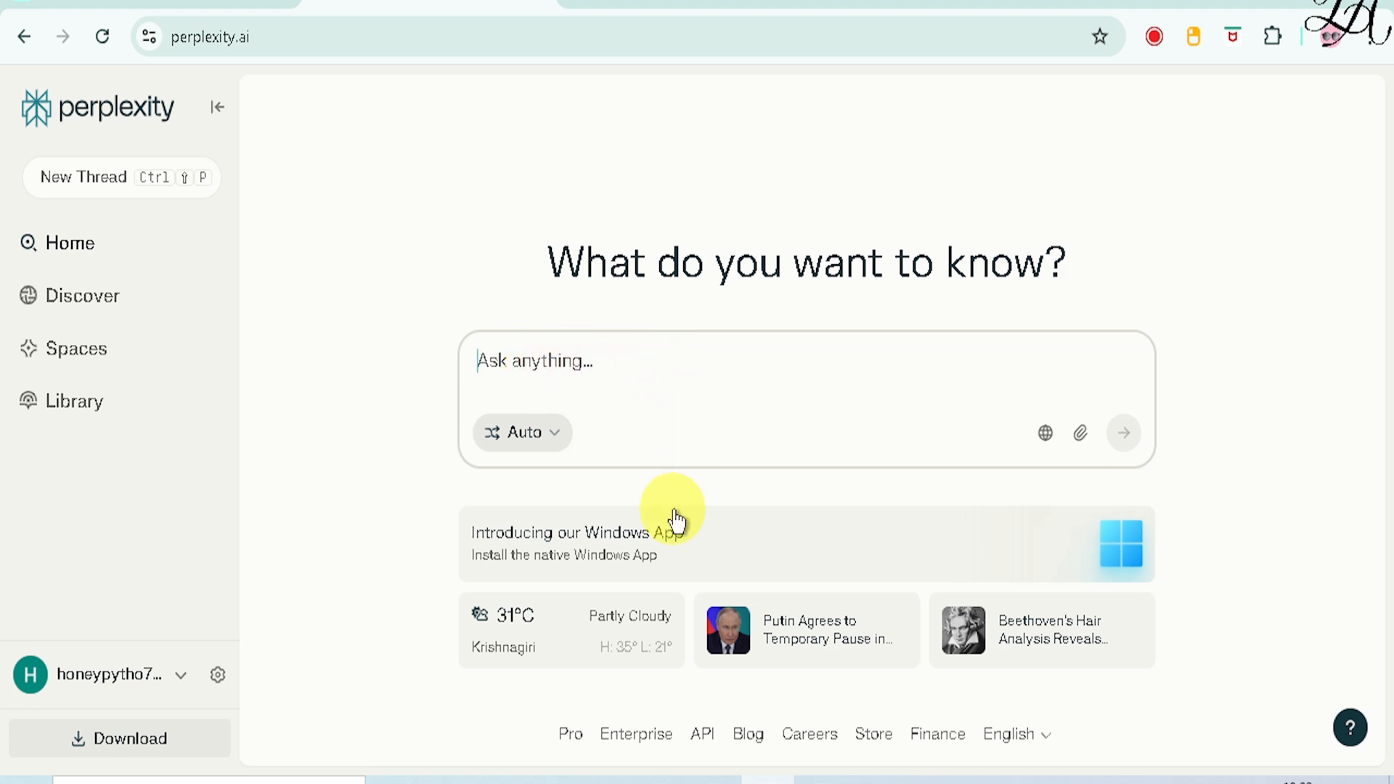
click(541, 365)
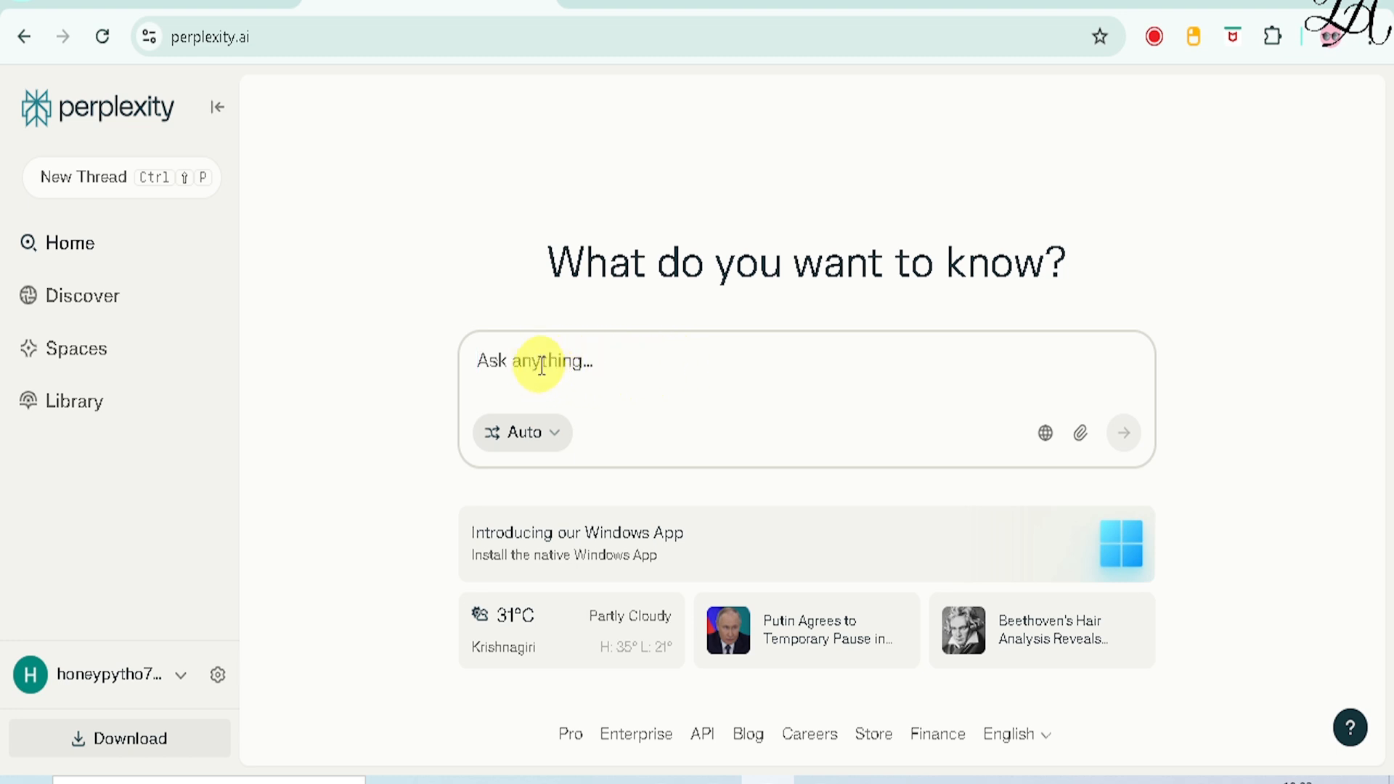
text(what)
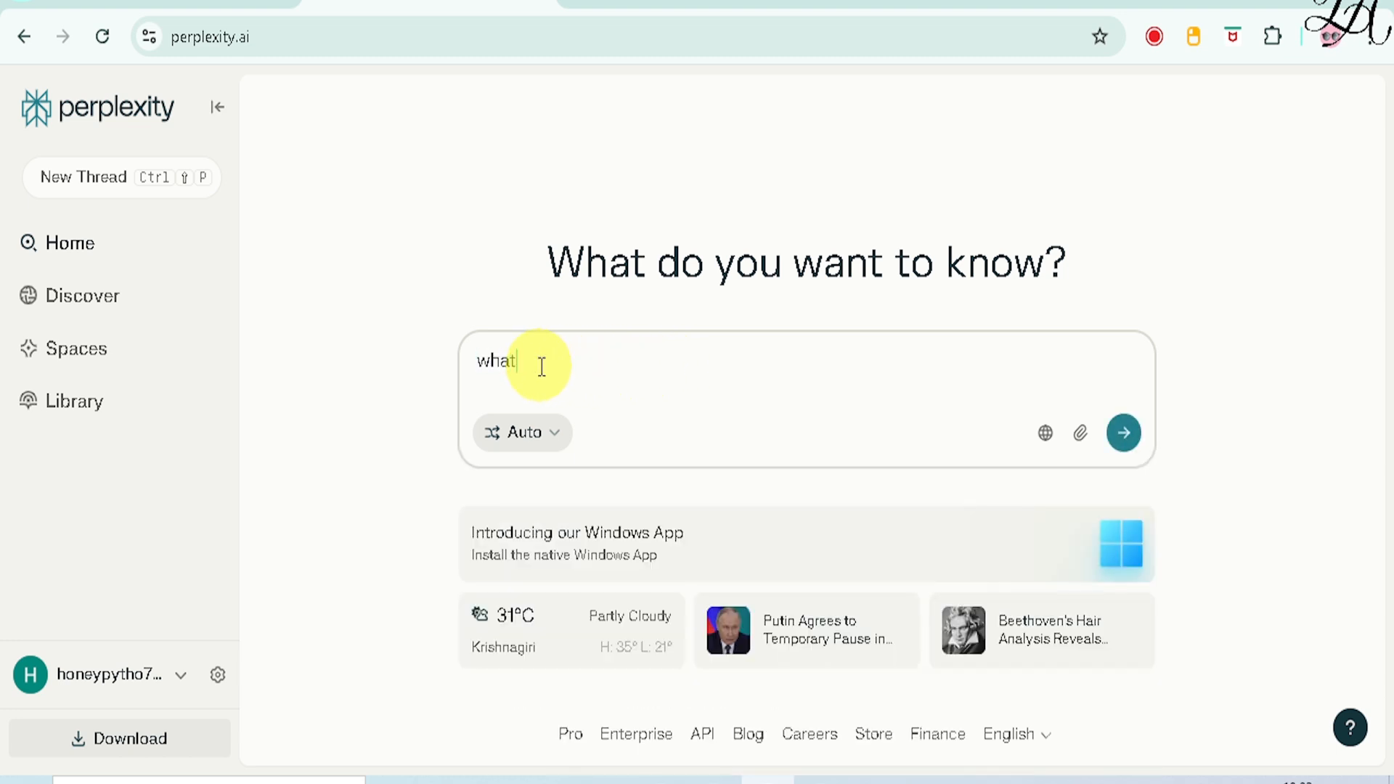
text( is ai?)
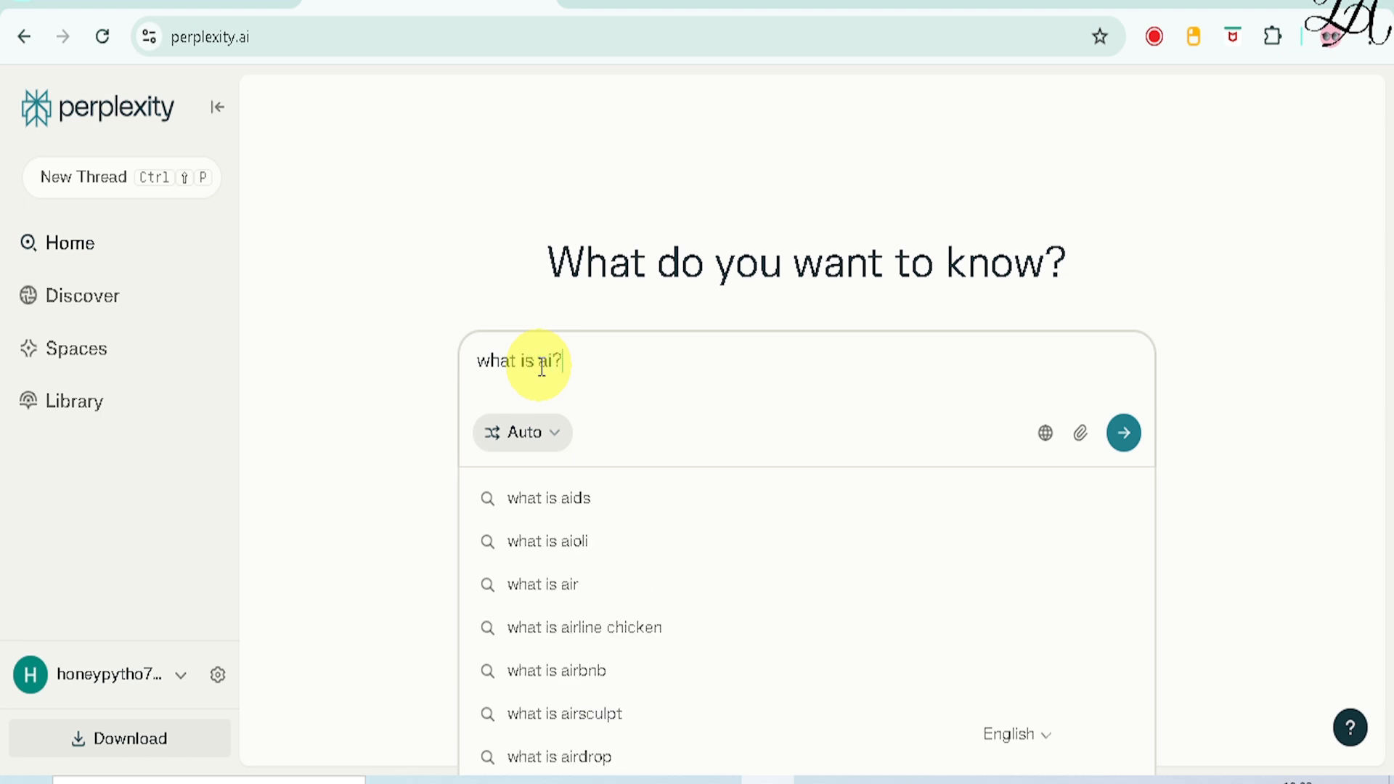
key(Return)
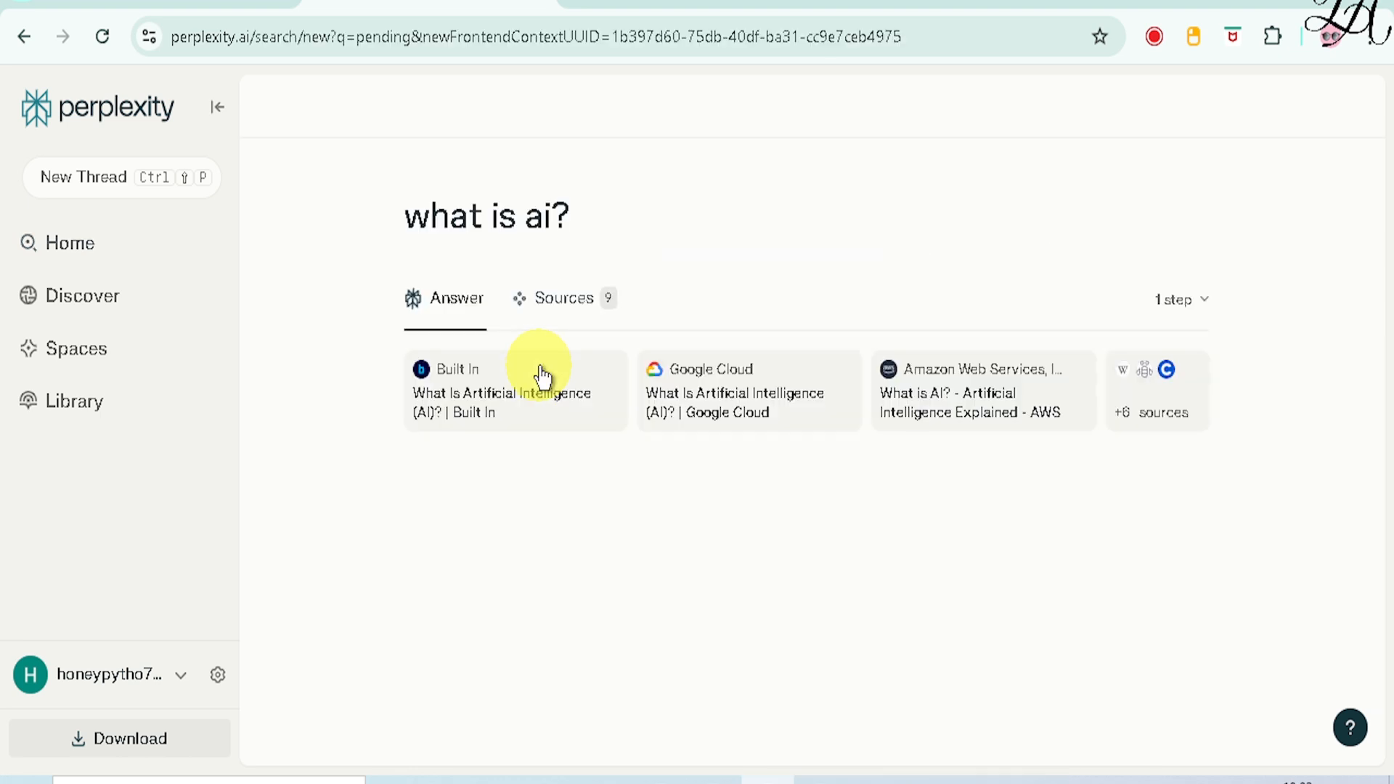
Review the list of sources behind the "what is ai?" answer
mouse_move(543, 376)
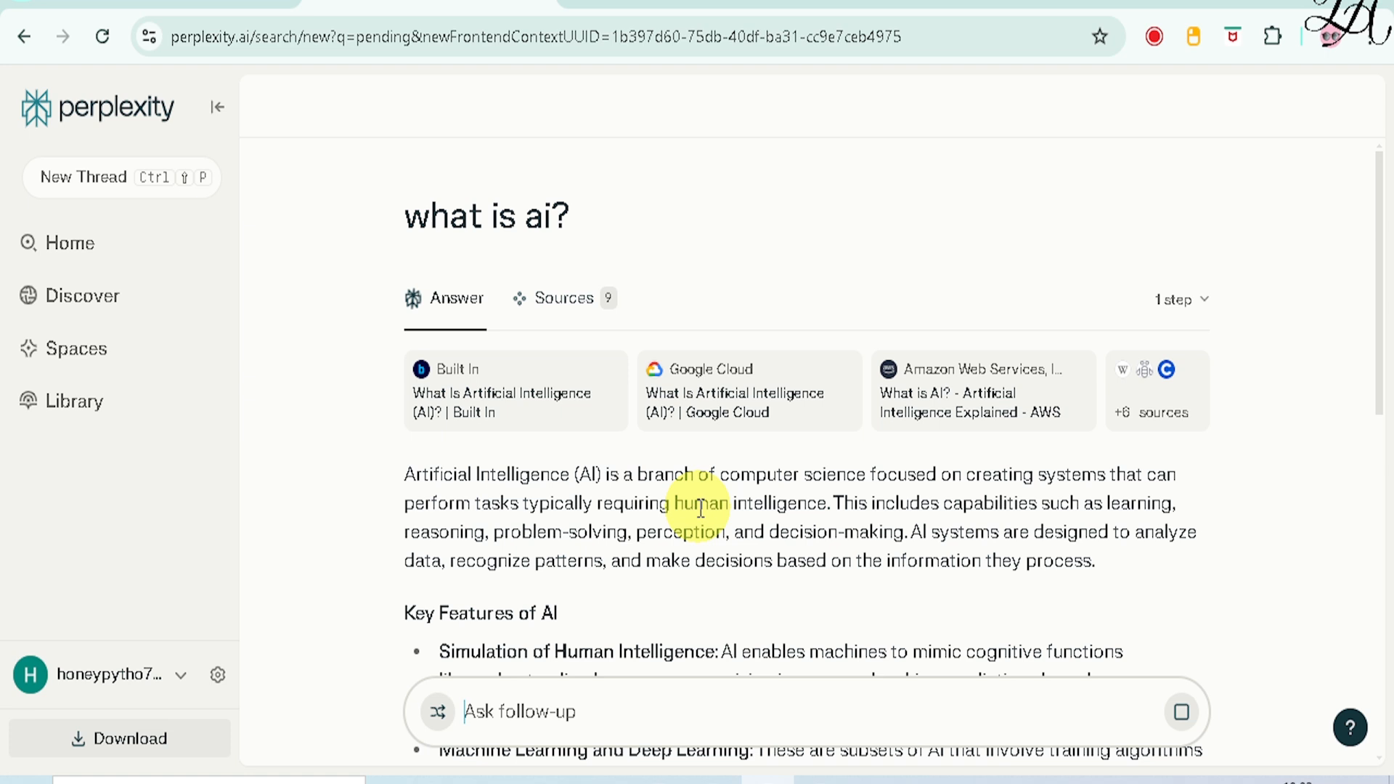
click(588, 320)
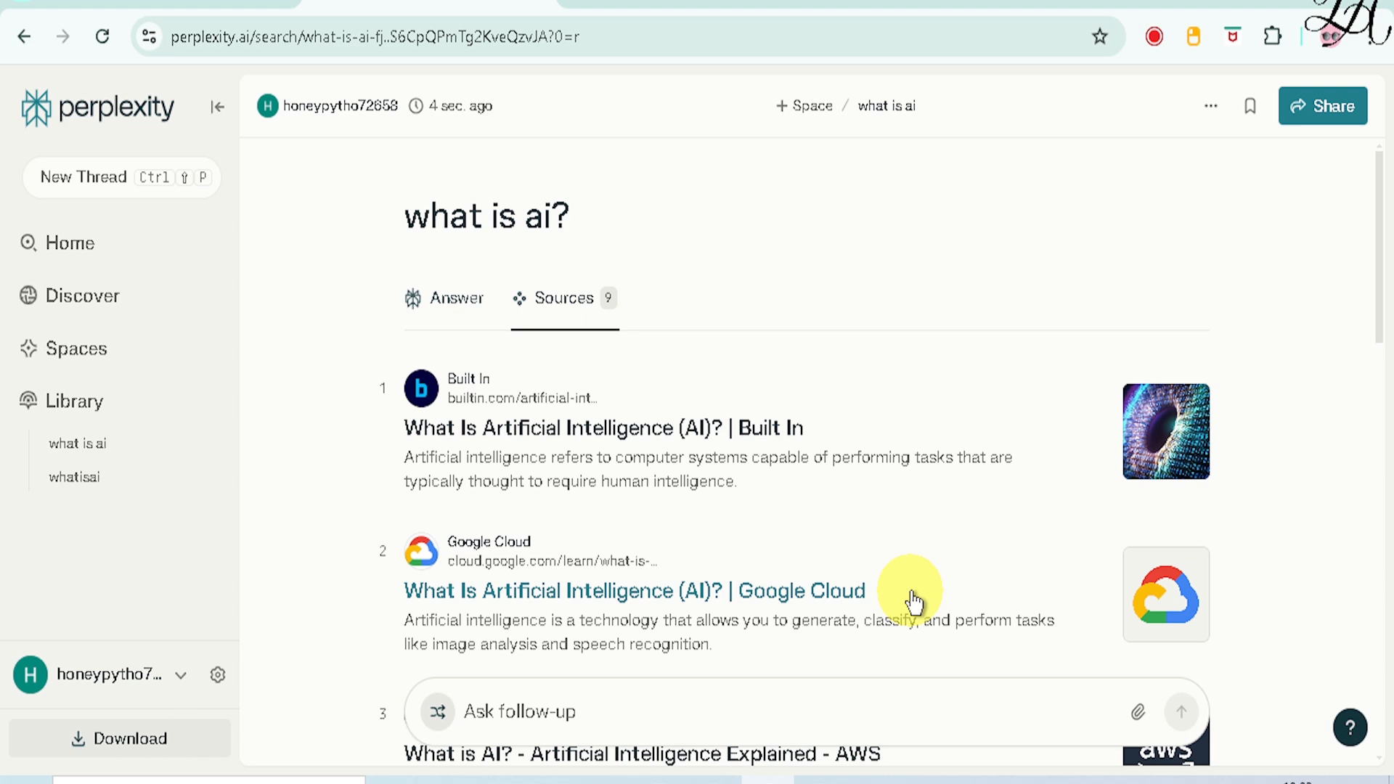
scroll(914, 602, down, 3)
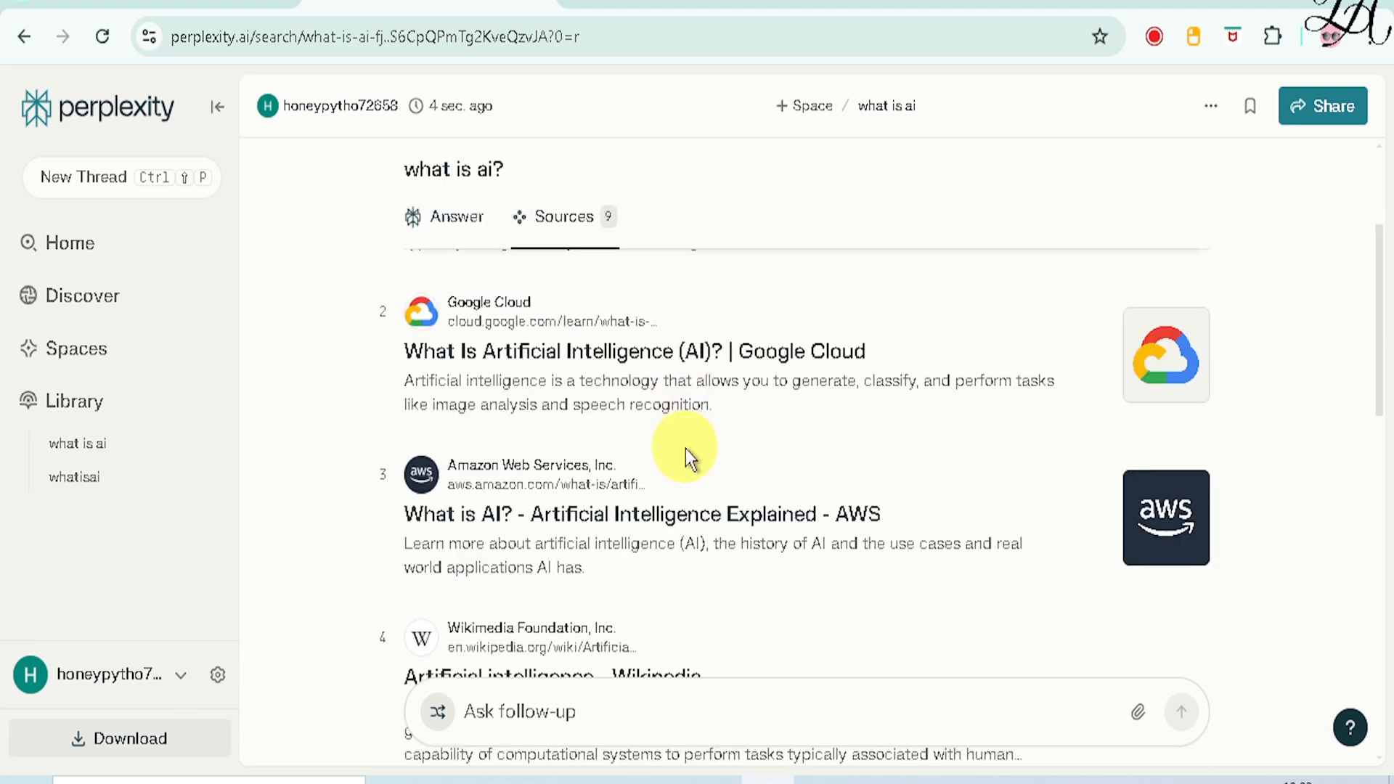
scroll(686, 451, down, 10)
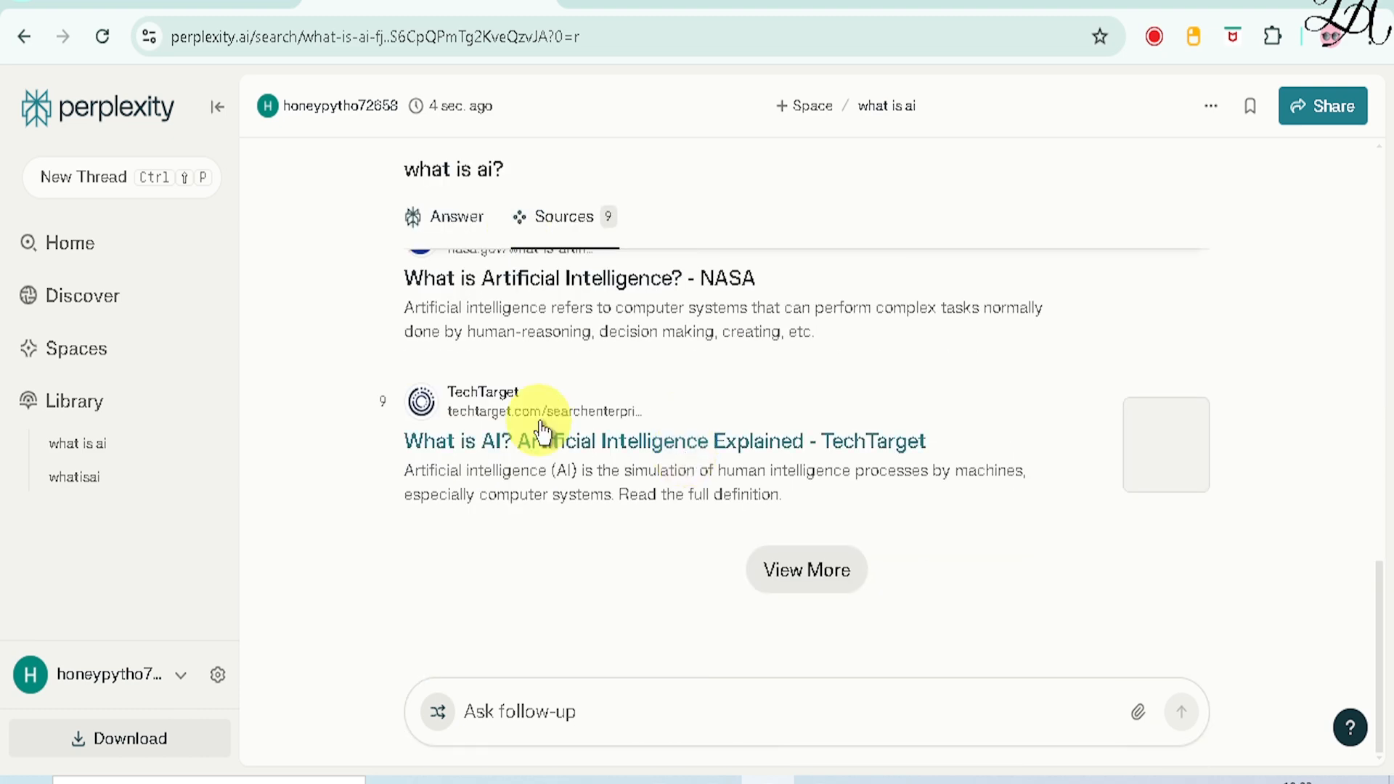
scroll(538, 430, up, 10)
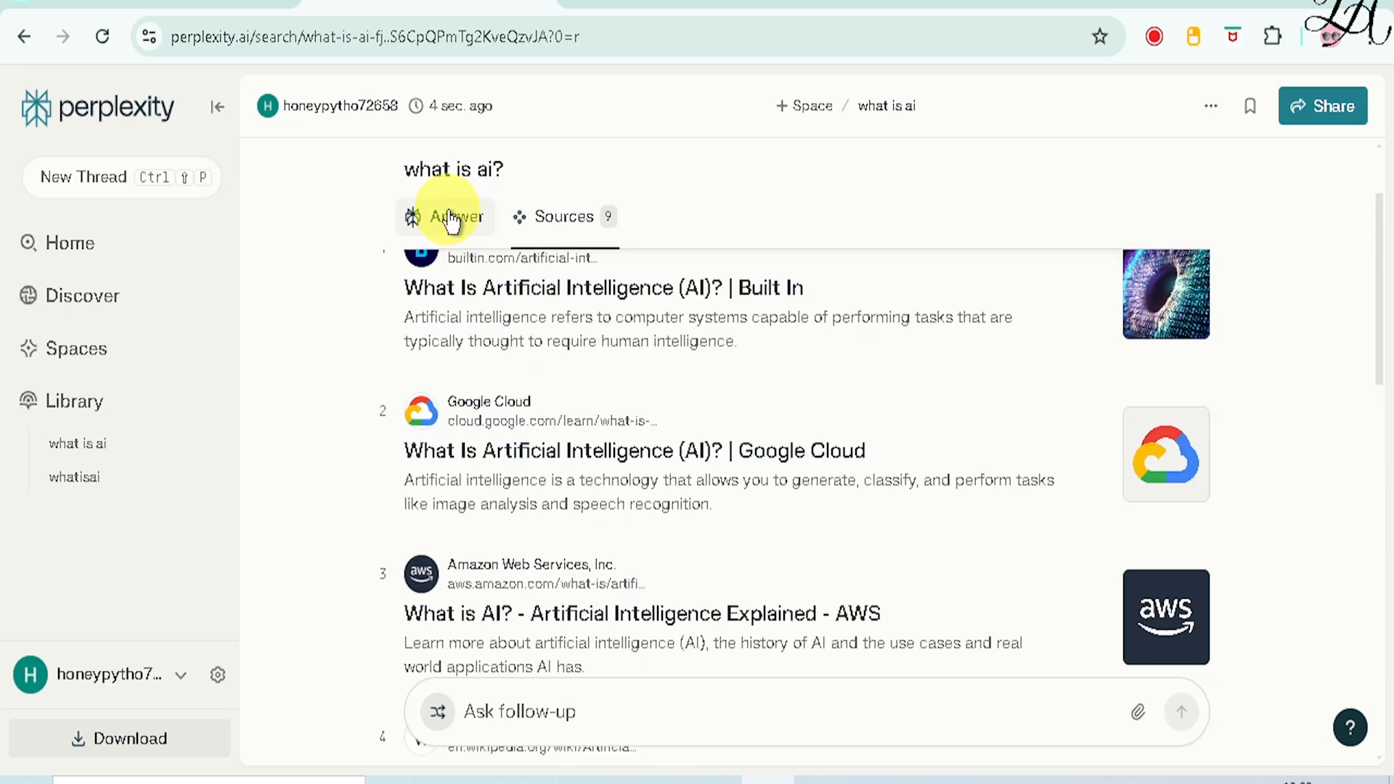
Return to the answer and read it through from the key features of AI to the related questions
click(451, 217)
scroll(520, 532, down, 2)
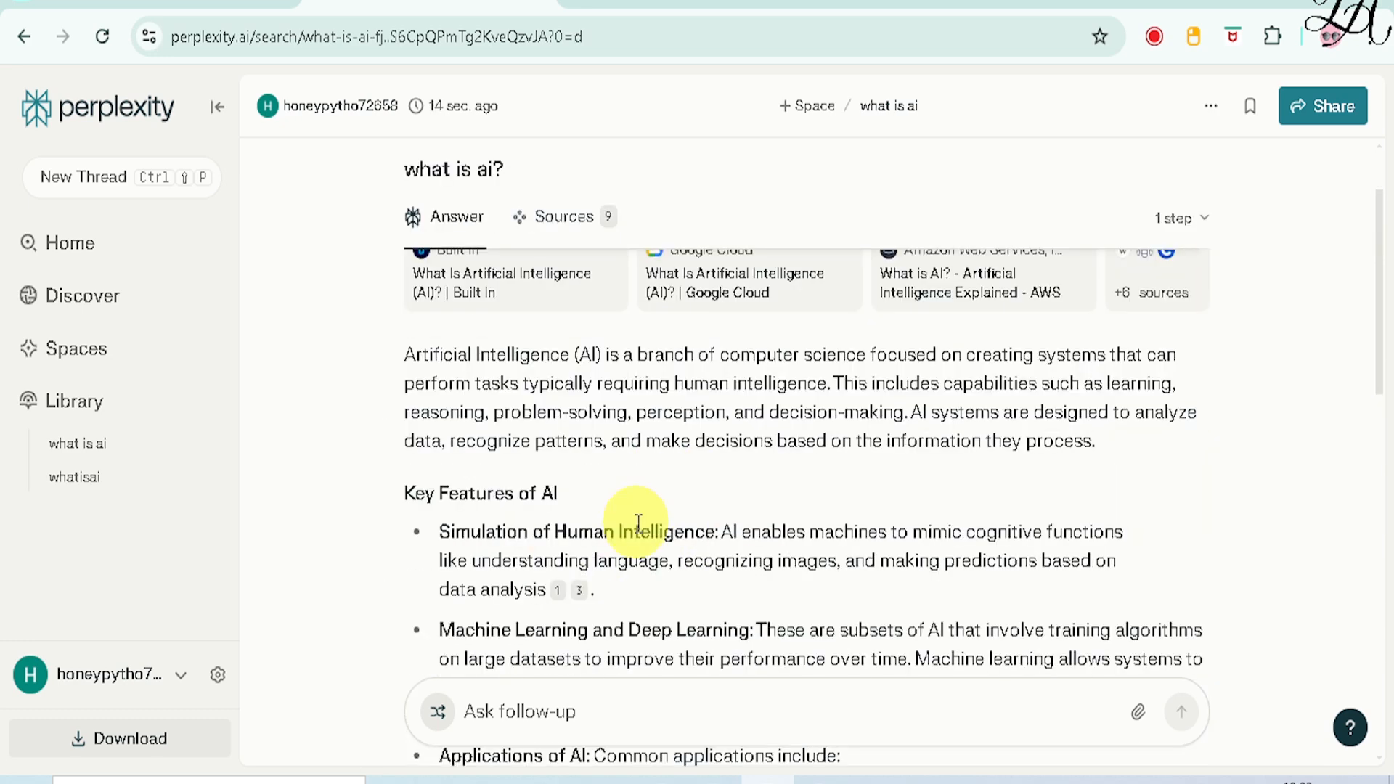
scroll(747, 547, down, 5)
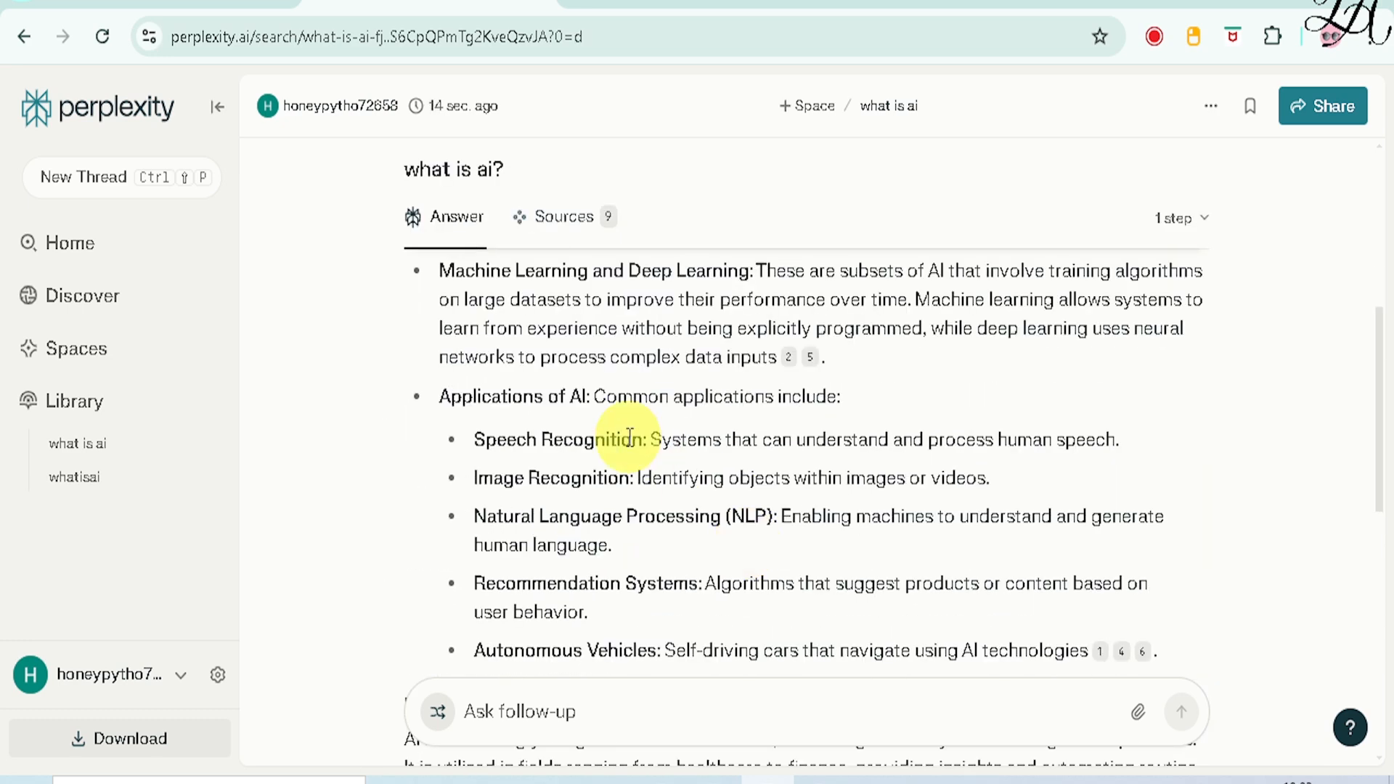
scroll(607, 441, up, 3)
scroll(748, 505, down, 5)
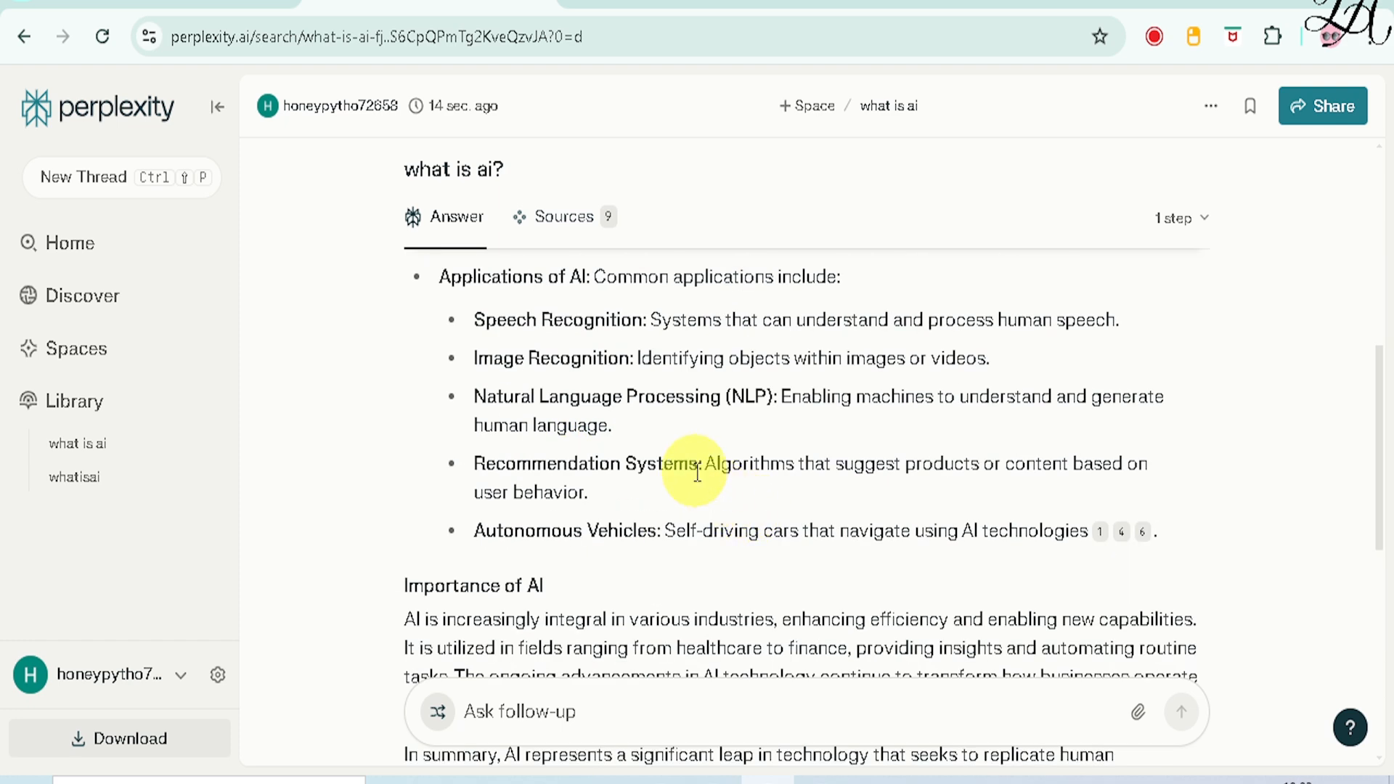
scroll(697, 473, down, 3)
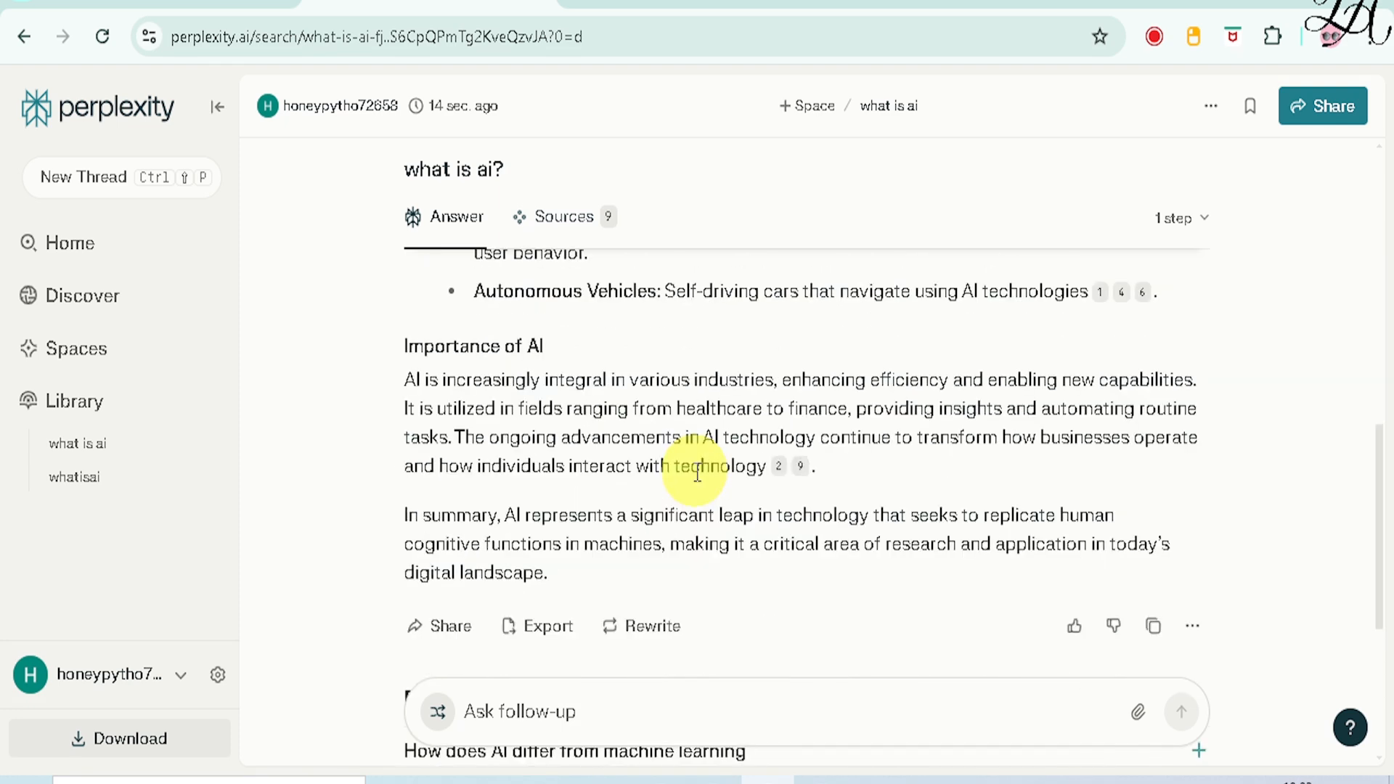
scroll(697, 472, down, 3)
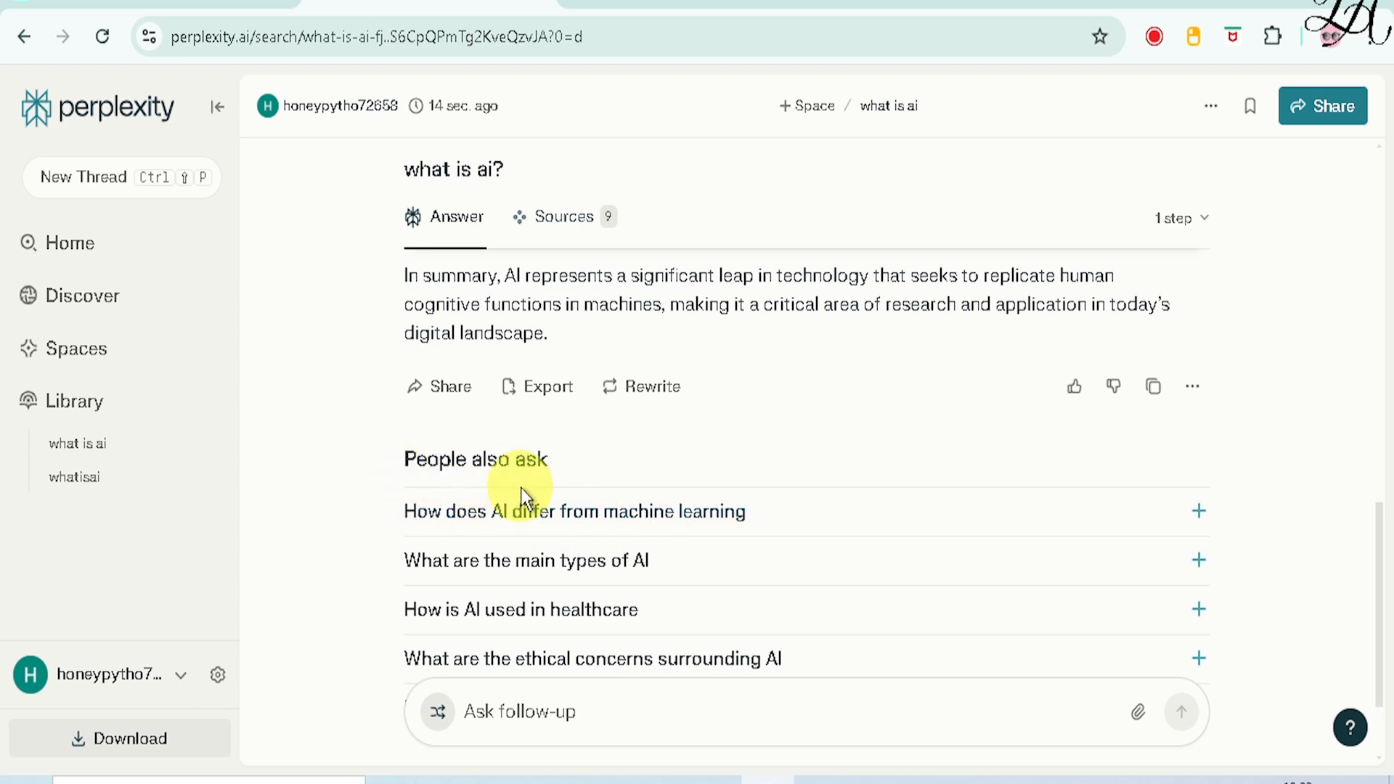
scroll(521, 488, up, 10)
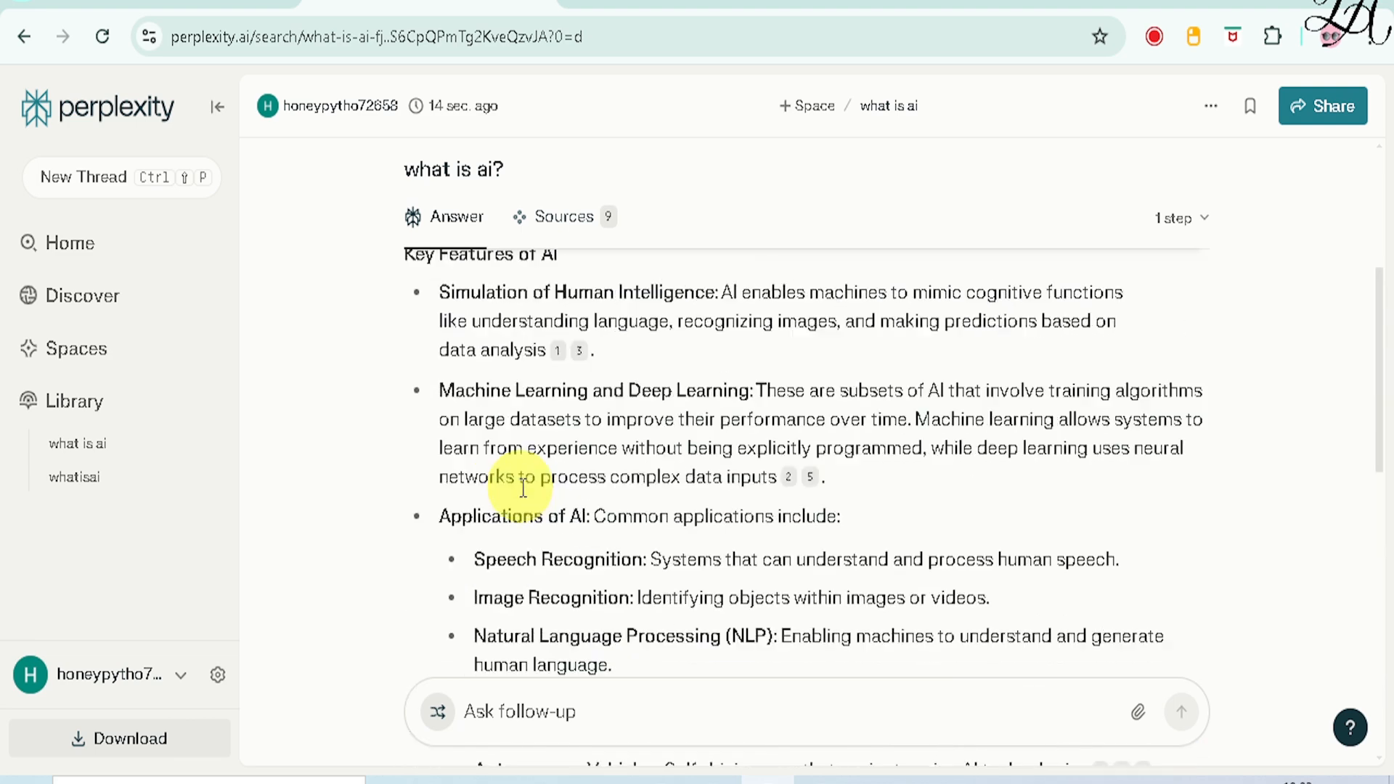
scroll(522, 488, up, 3)
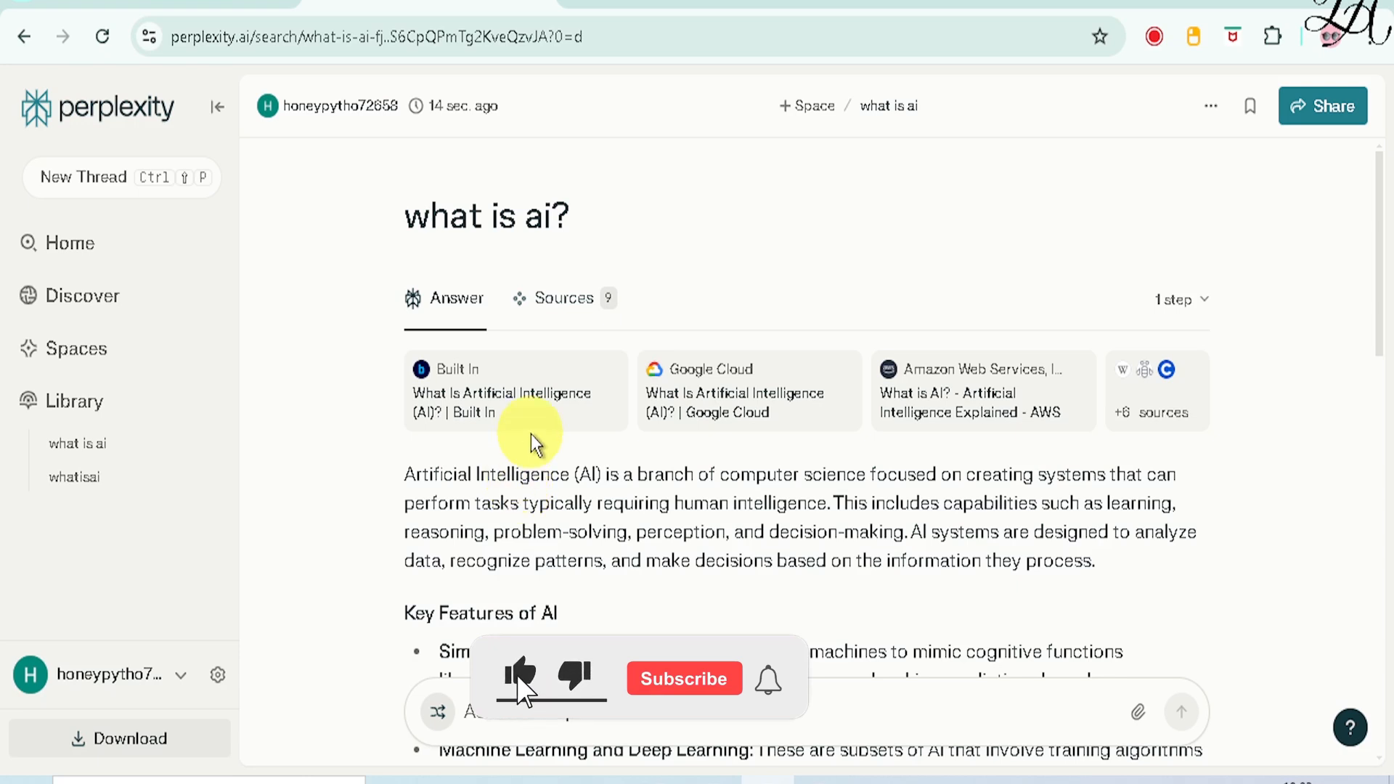
Reopen the saved "what is ai" thread from the Library
mouse_move(690, 392)
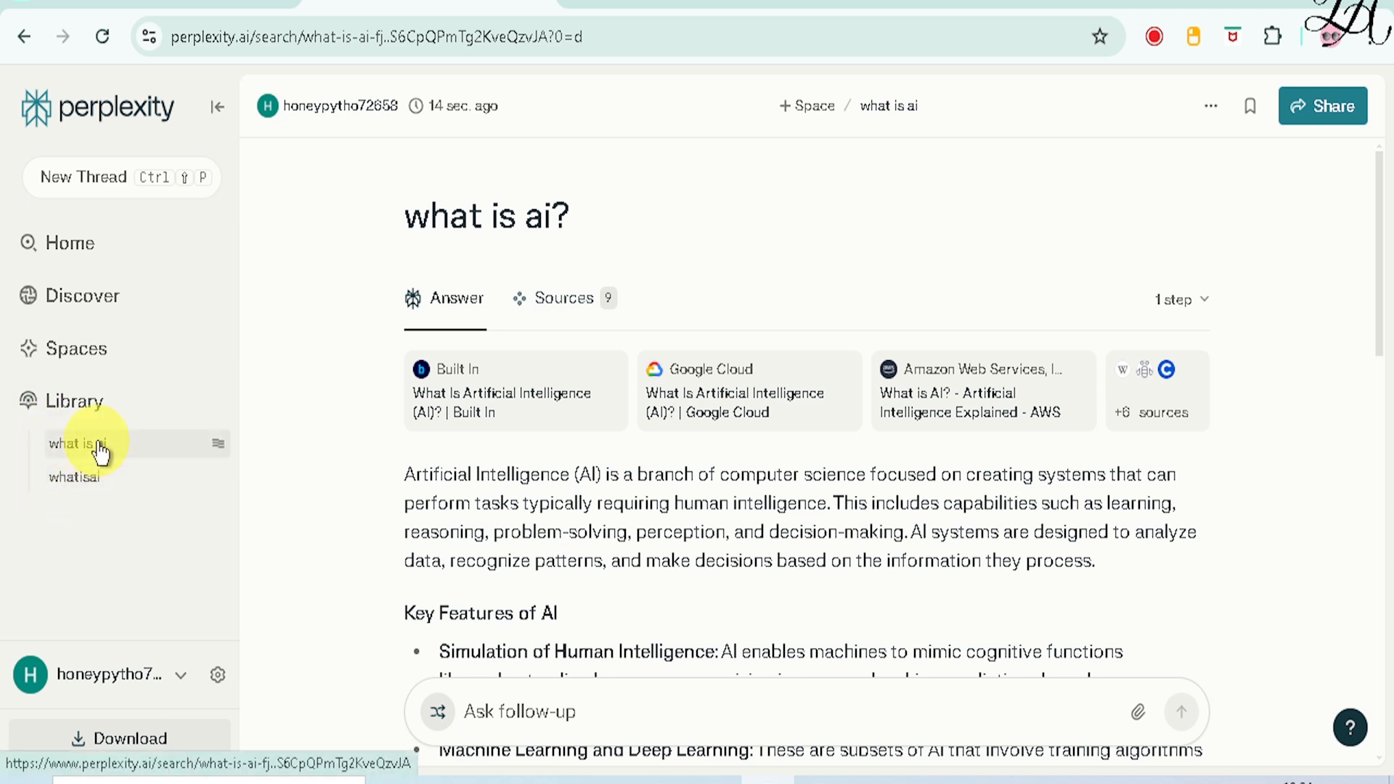
mouse_move(597, 417)
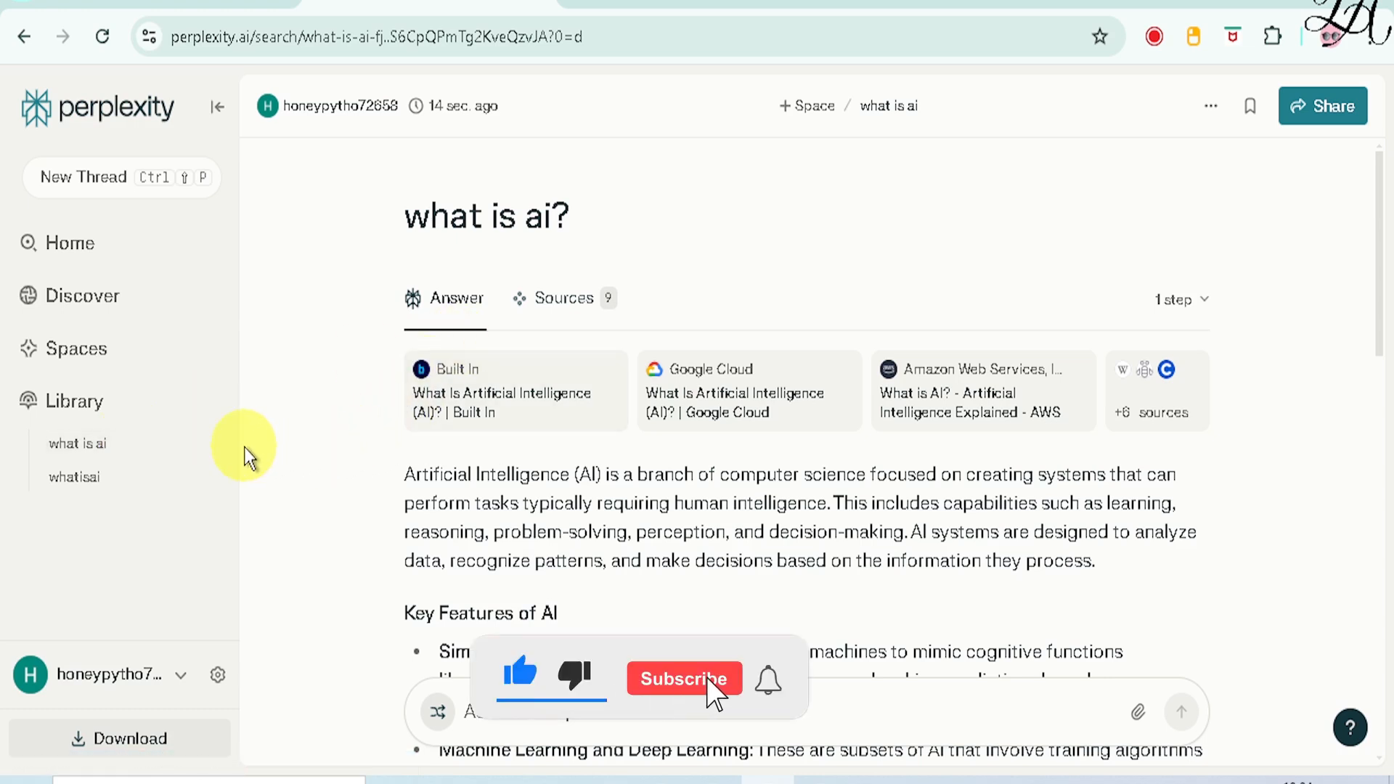
click(108, 451)
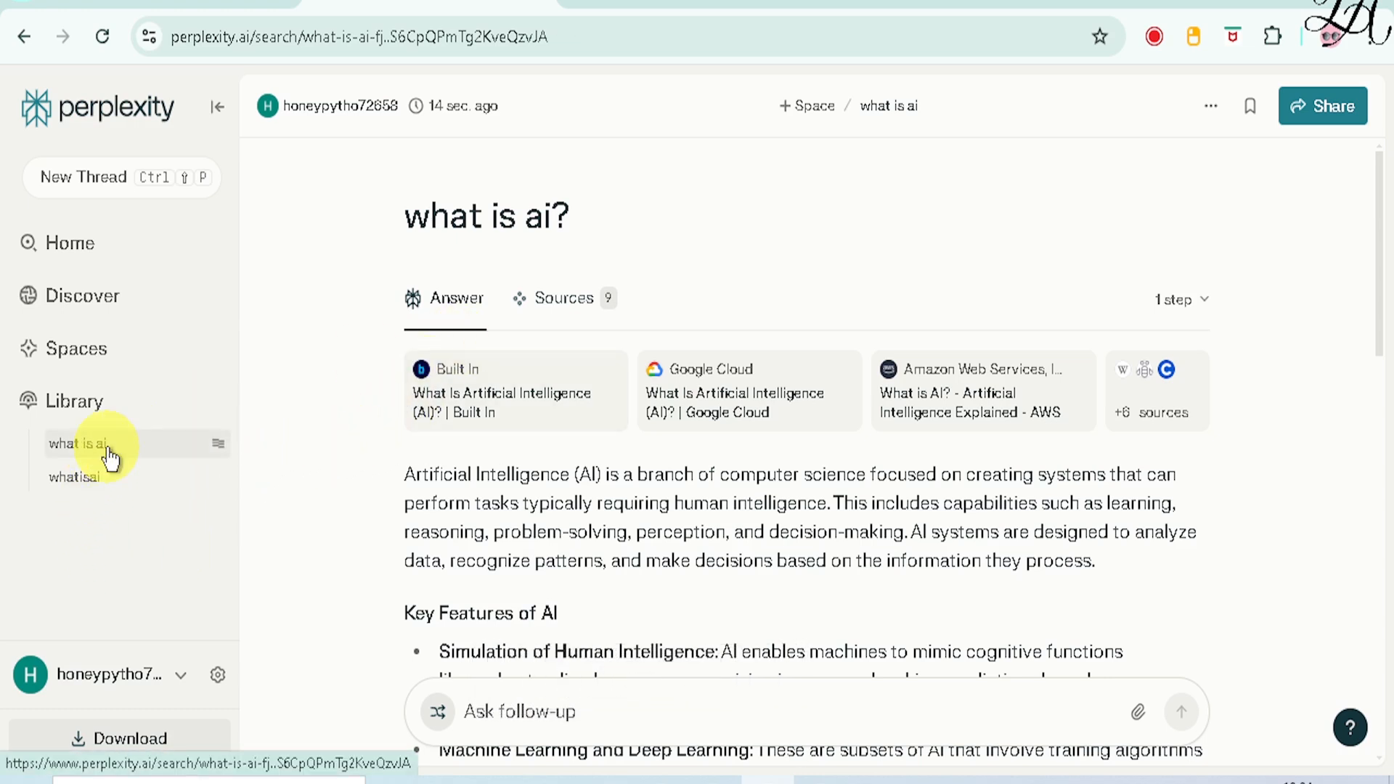
mouse_move(638, 427)
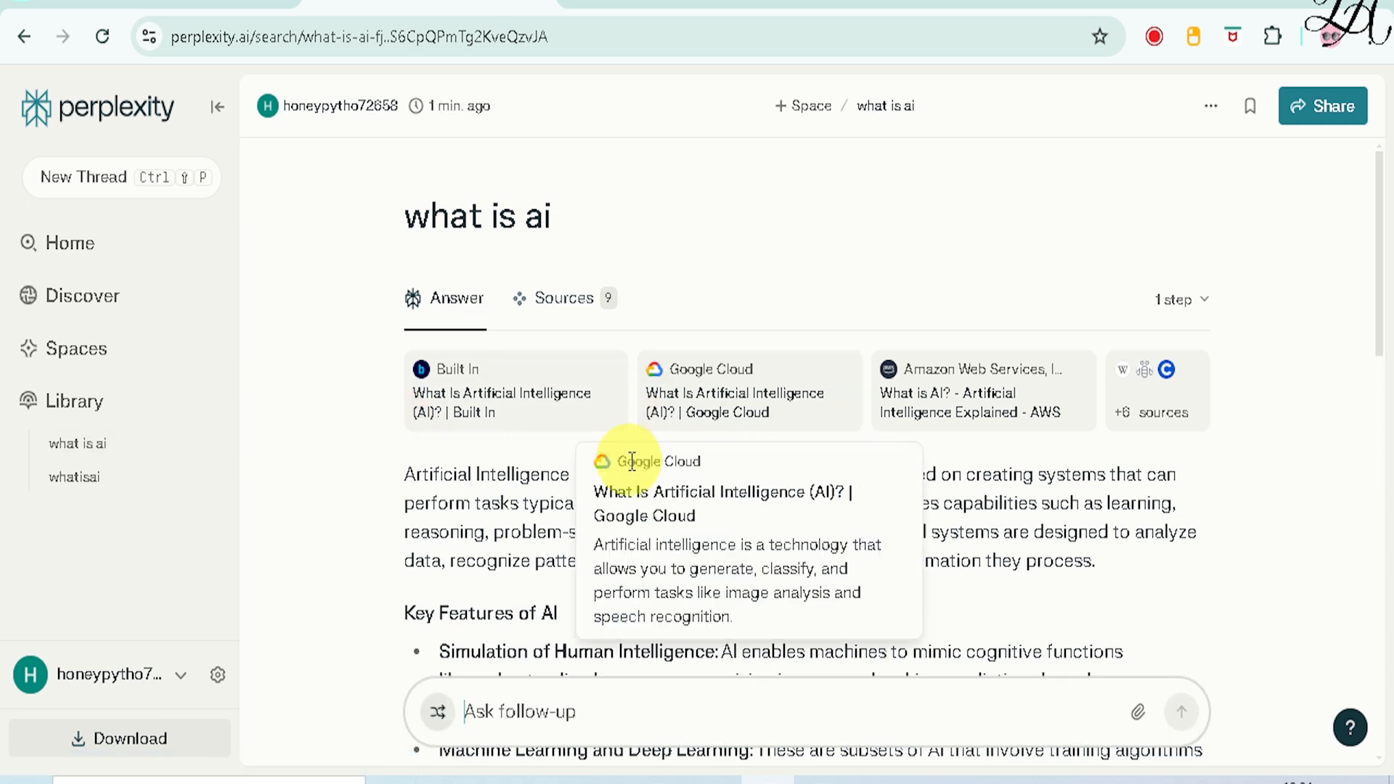
Start adding the "what is ai" thread to a new Space and title the Space "AI"
click(1210, 115)
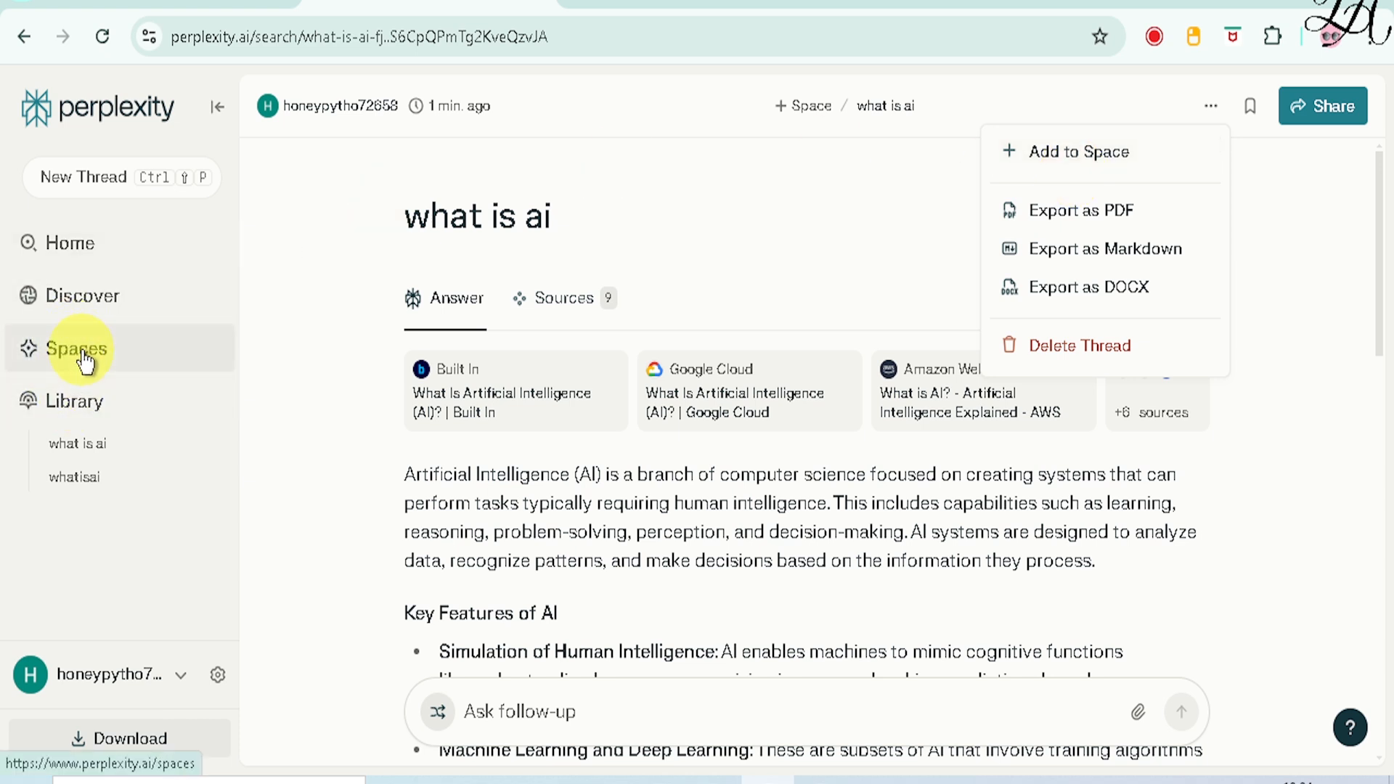
click(1078, 160)
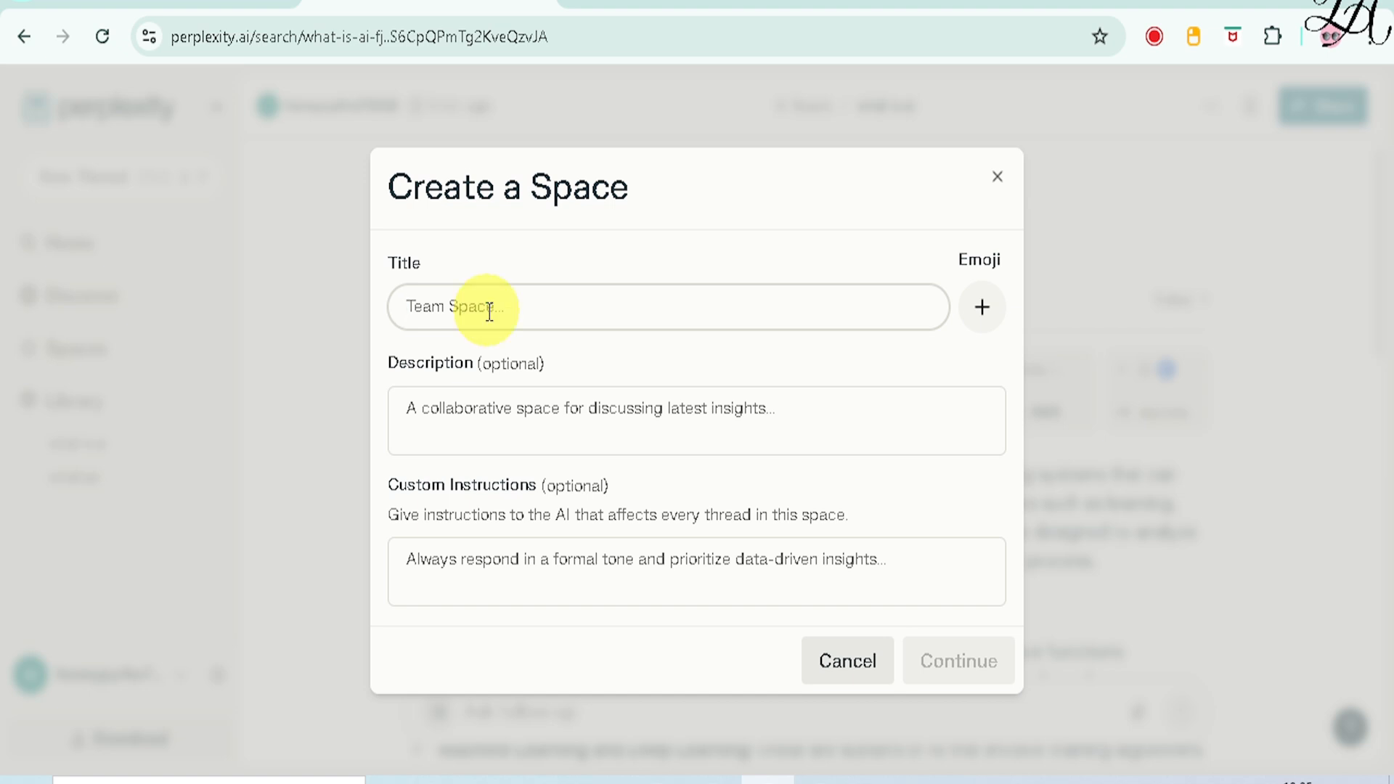
text(AI)
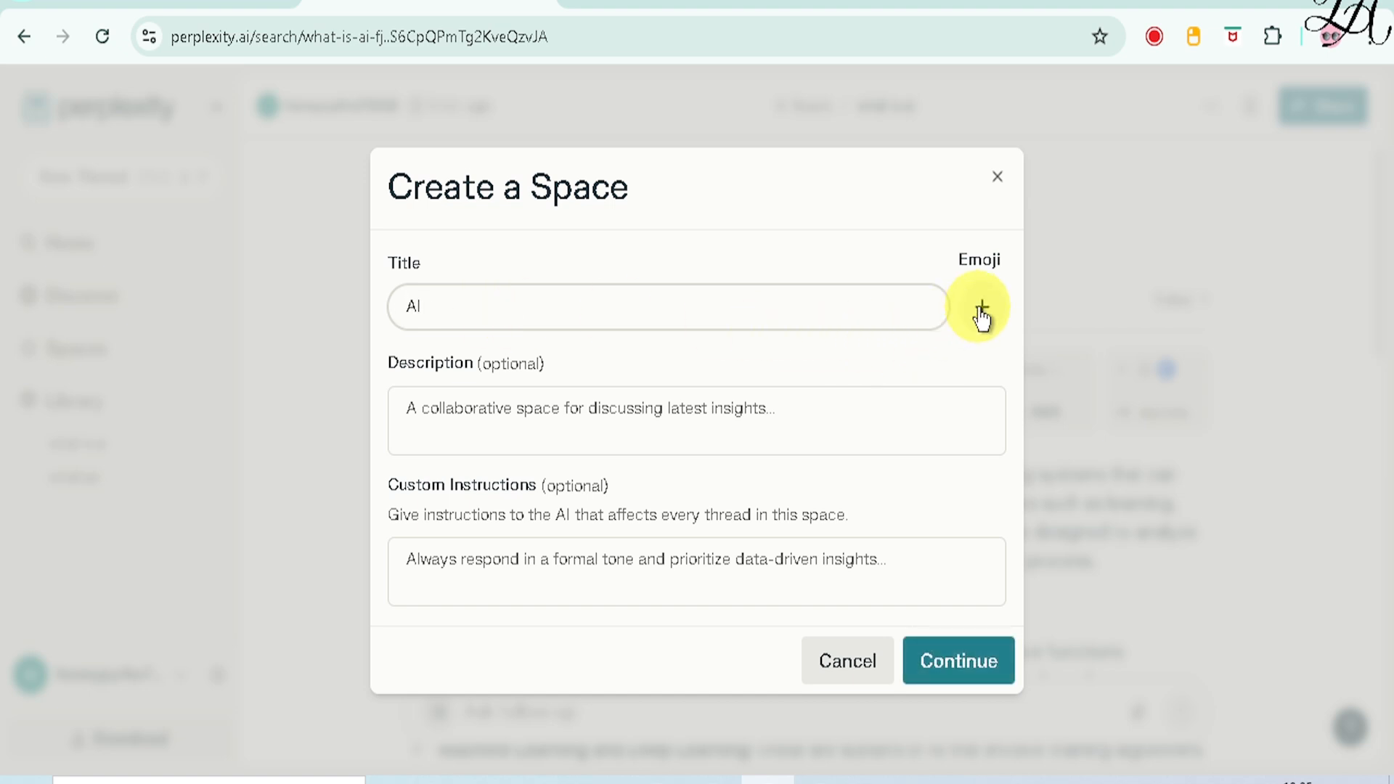
Give the new Space the OK-hand emoji and create it with the description and custom instructions left empty
click(982, 311)
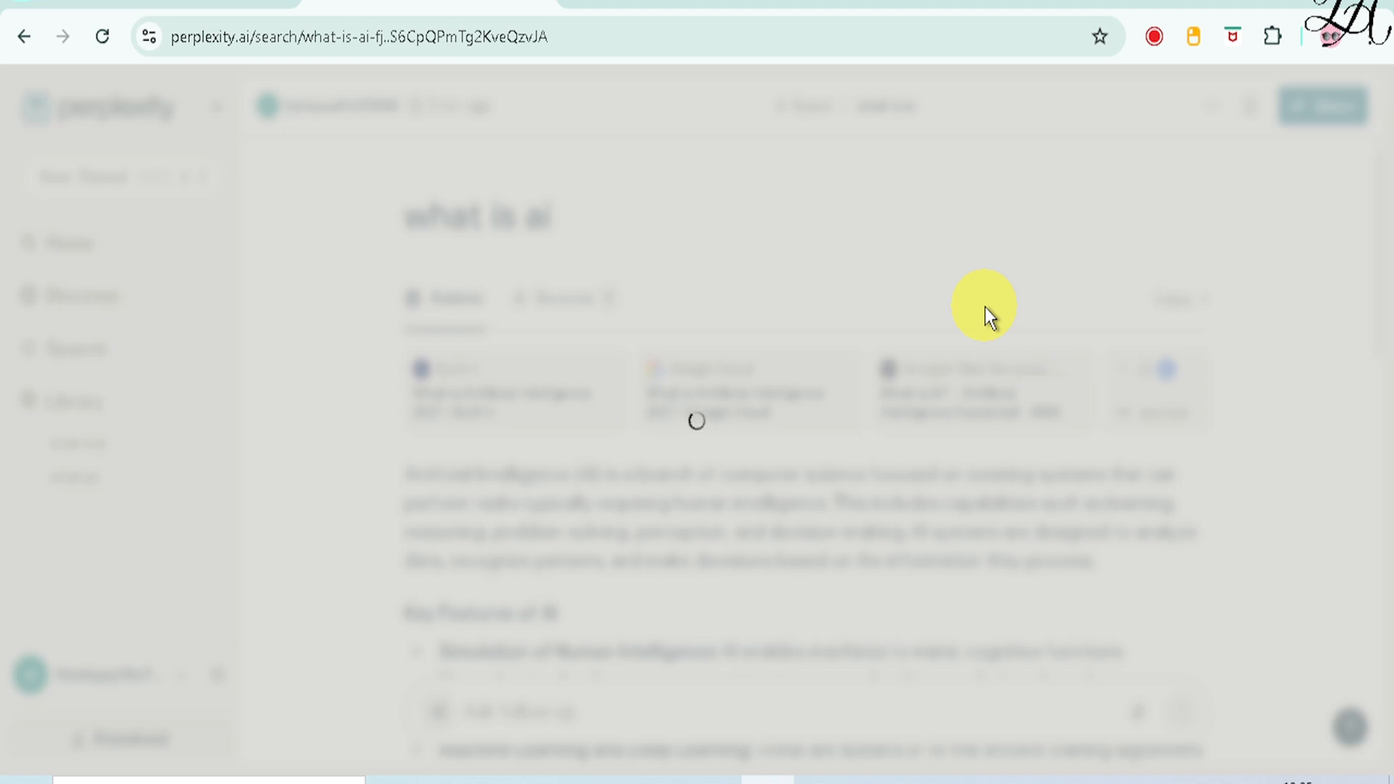
click(985, 308)
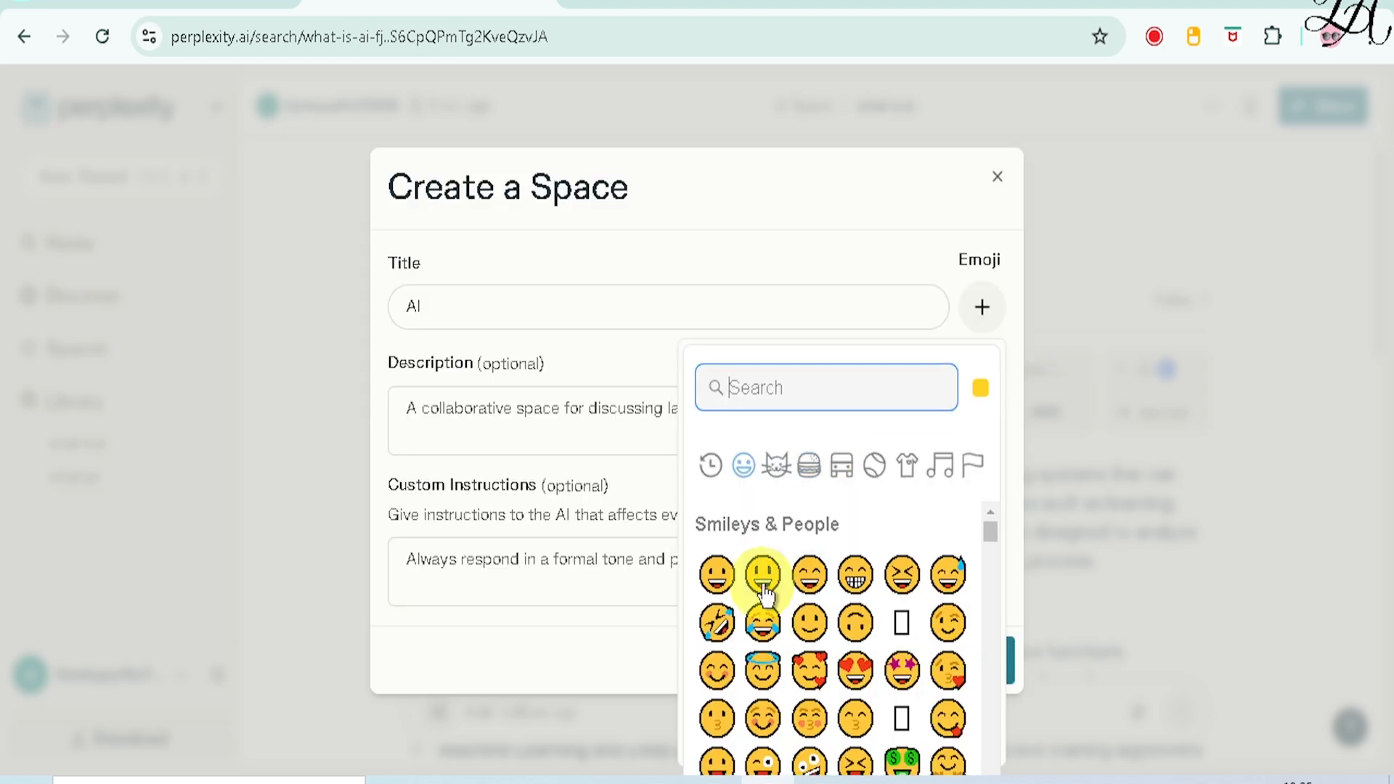
scroll(850, 646, down, 3)
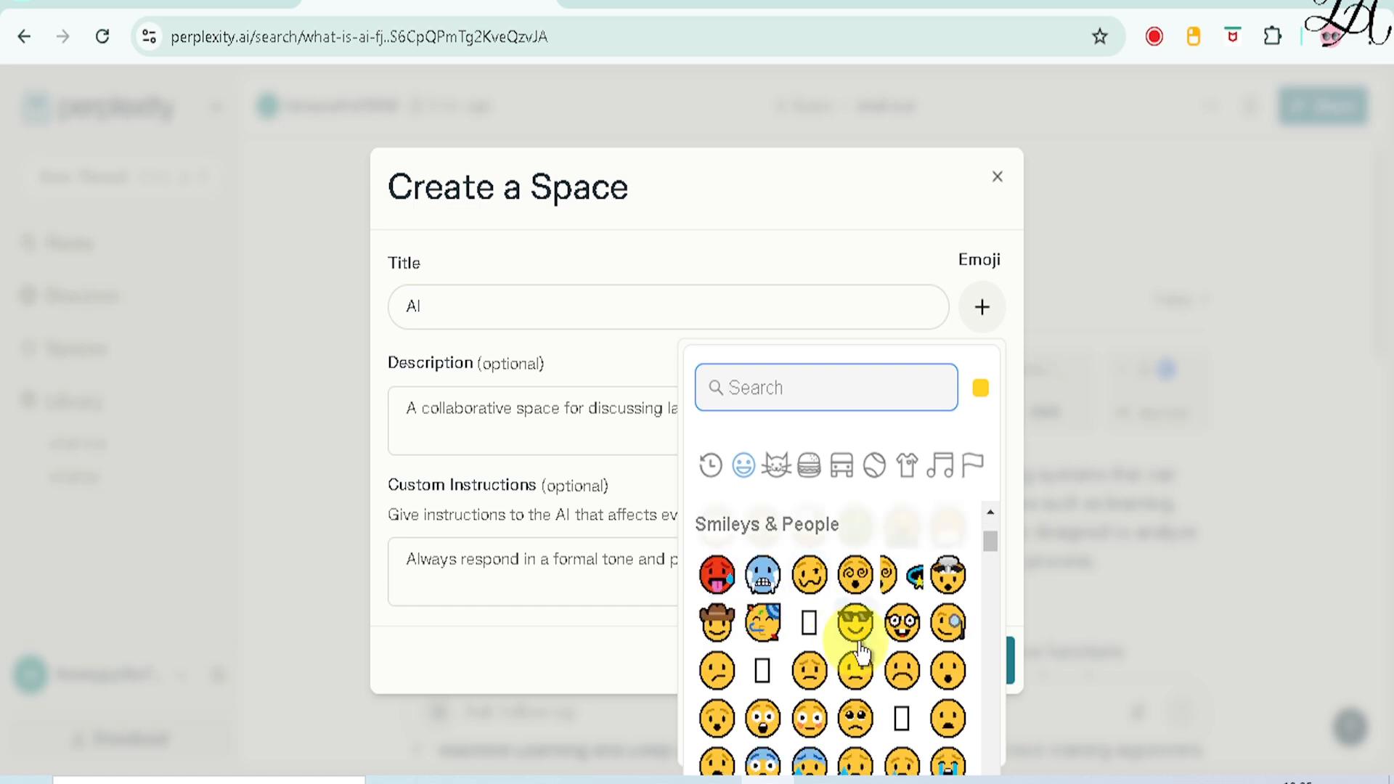
scroll(849, 650, down, 6)
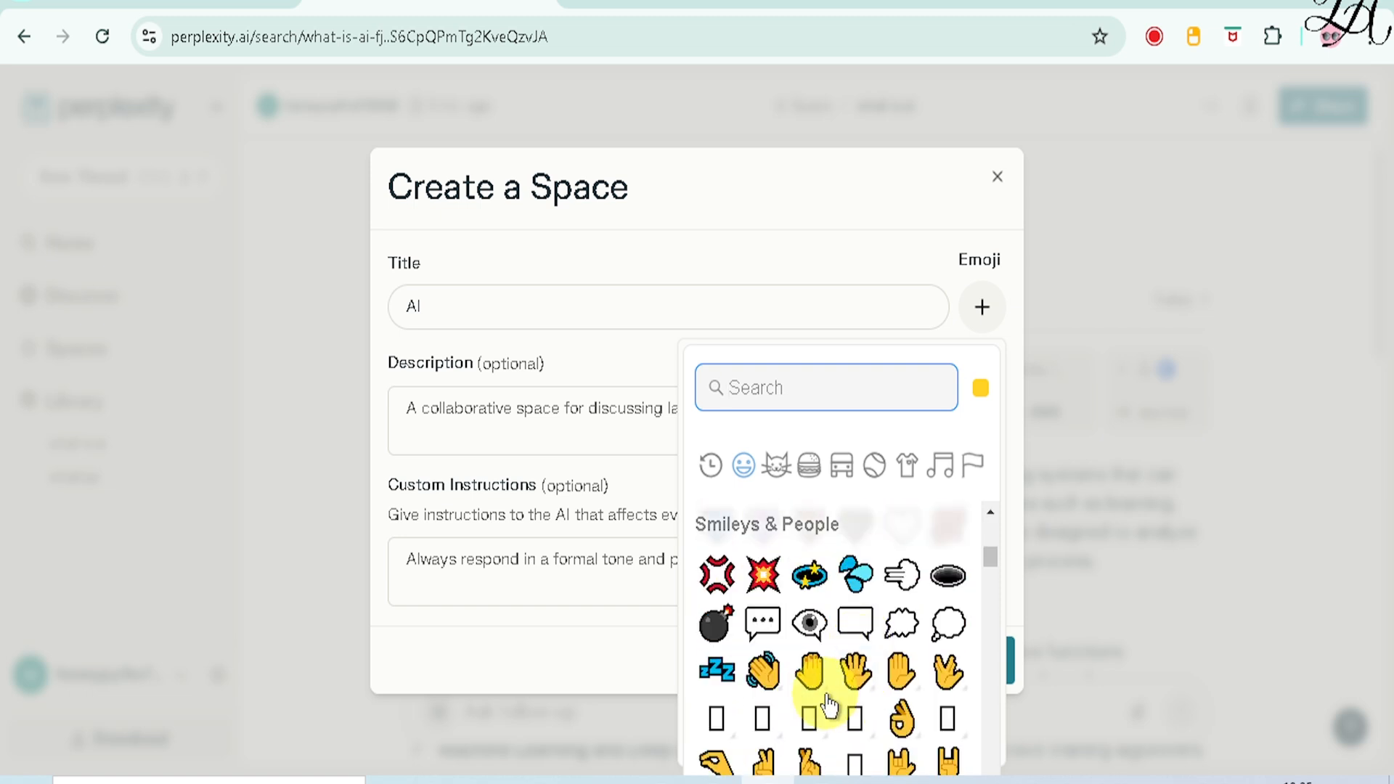
click(901, 719)
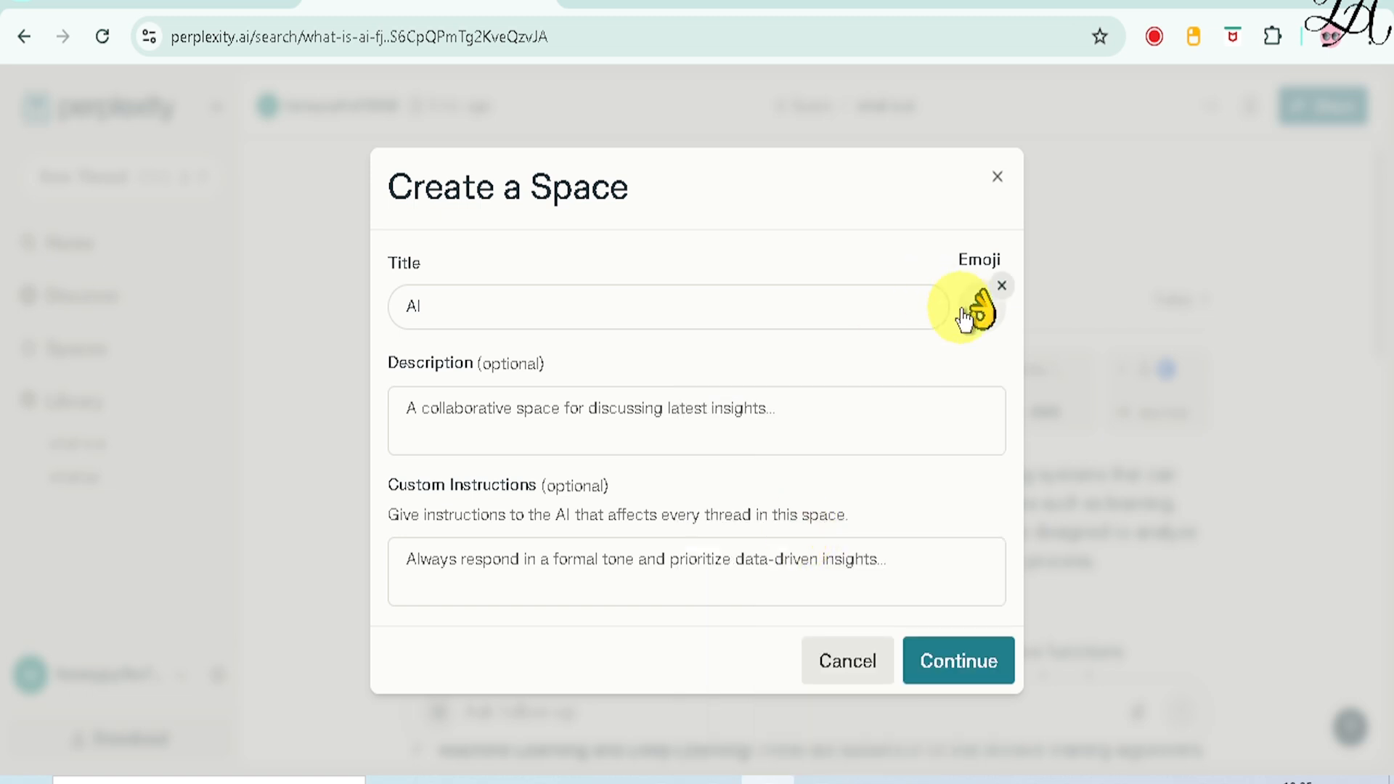
click(449, 423)
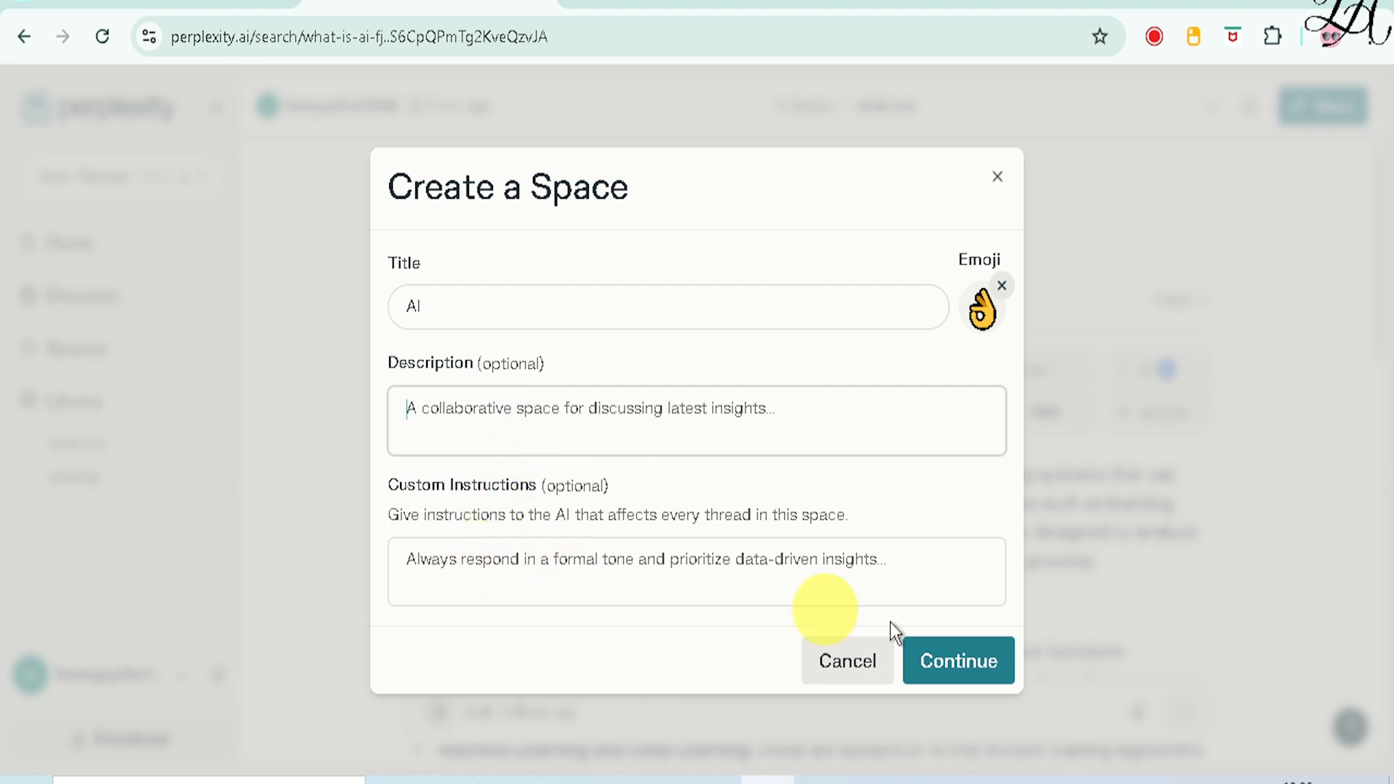
click(969, 673)
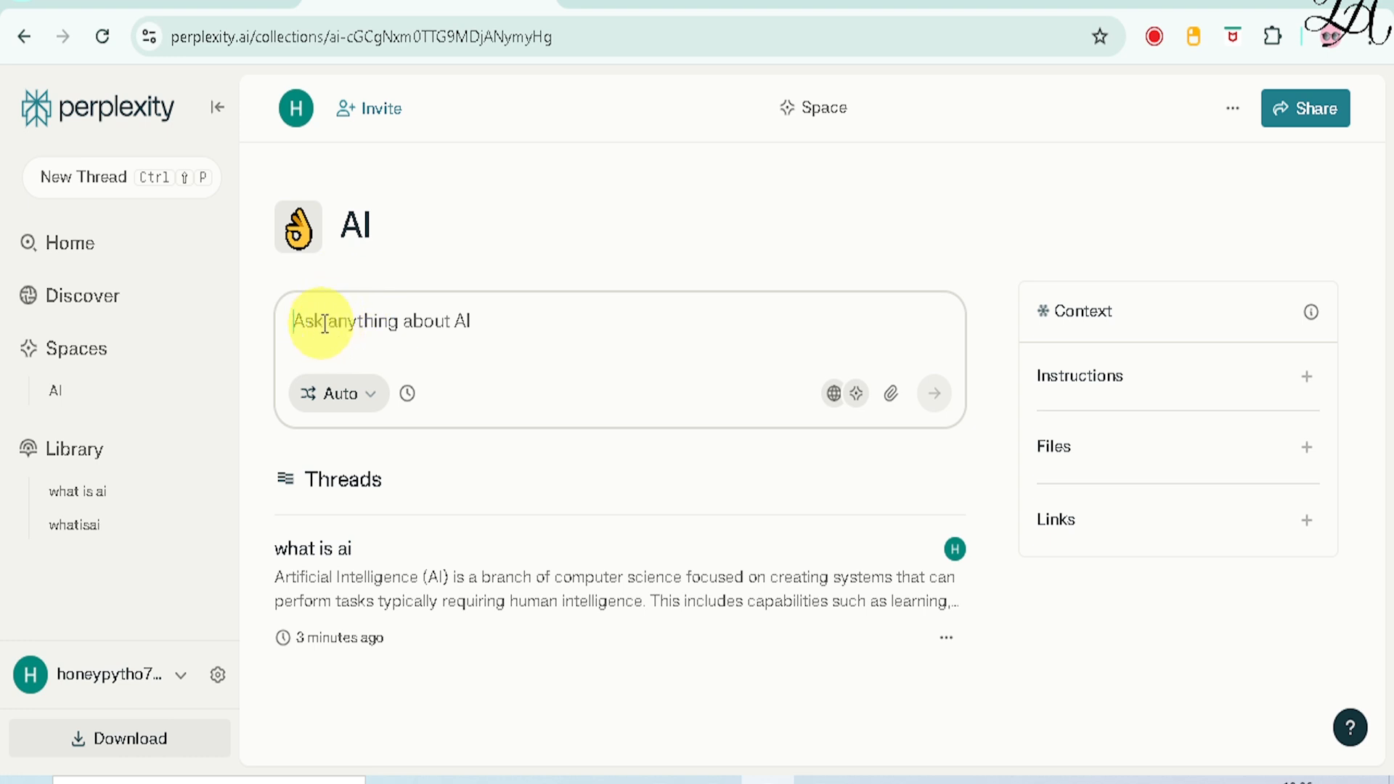
Ask "what is machine learning?" inside the AI Space and view the answer
click(436, 328)
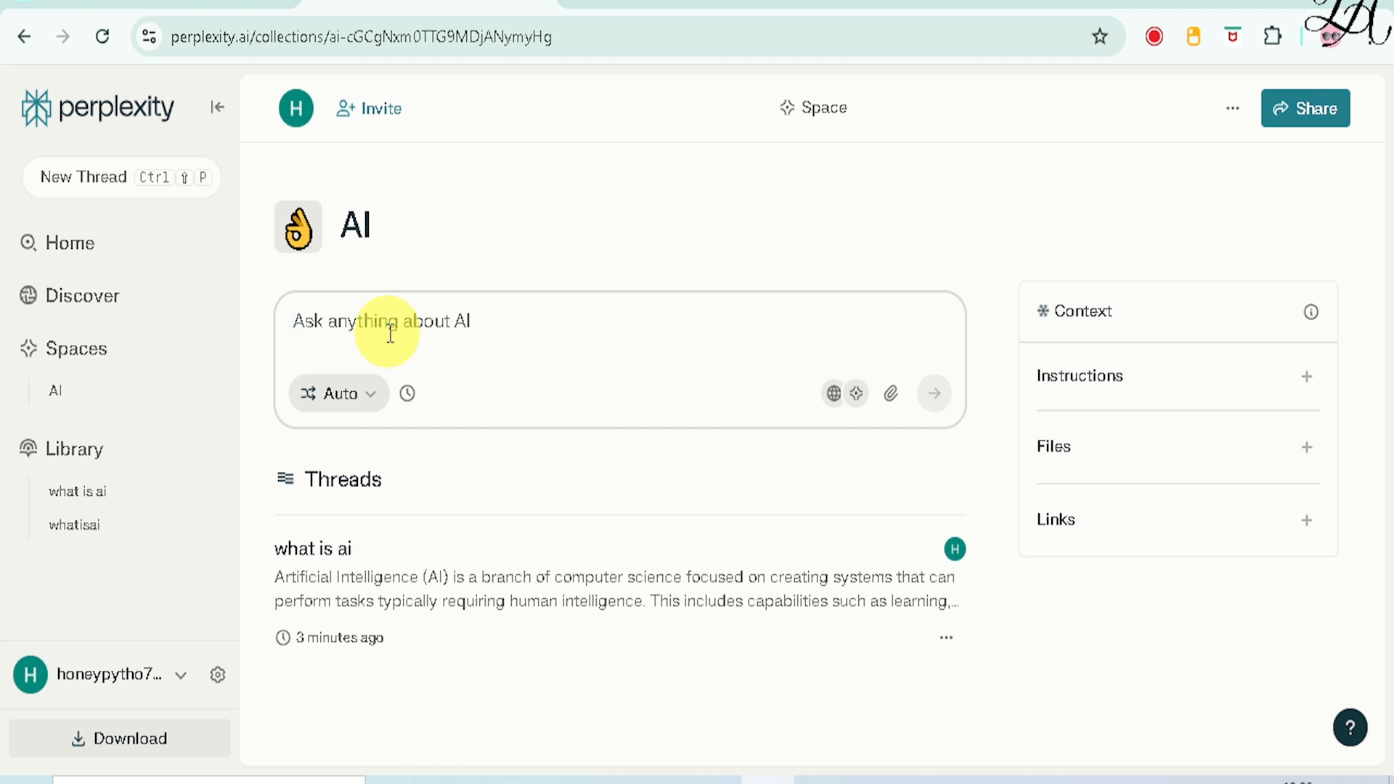
text(what)
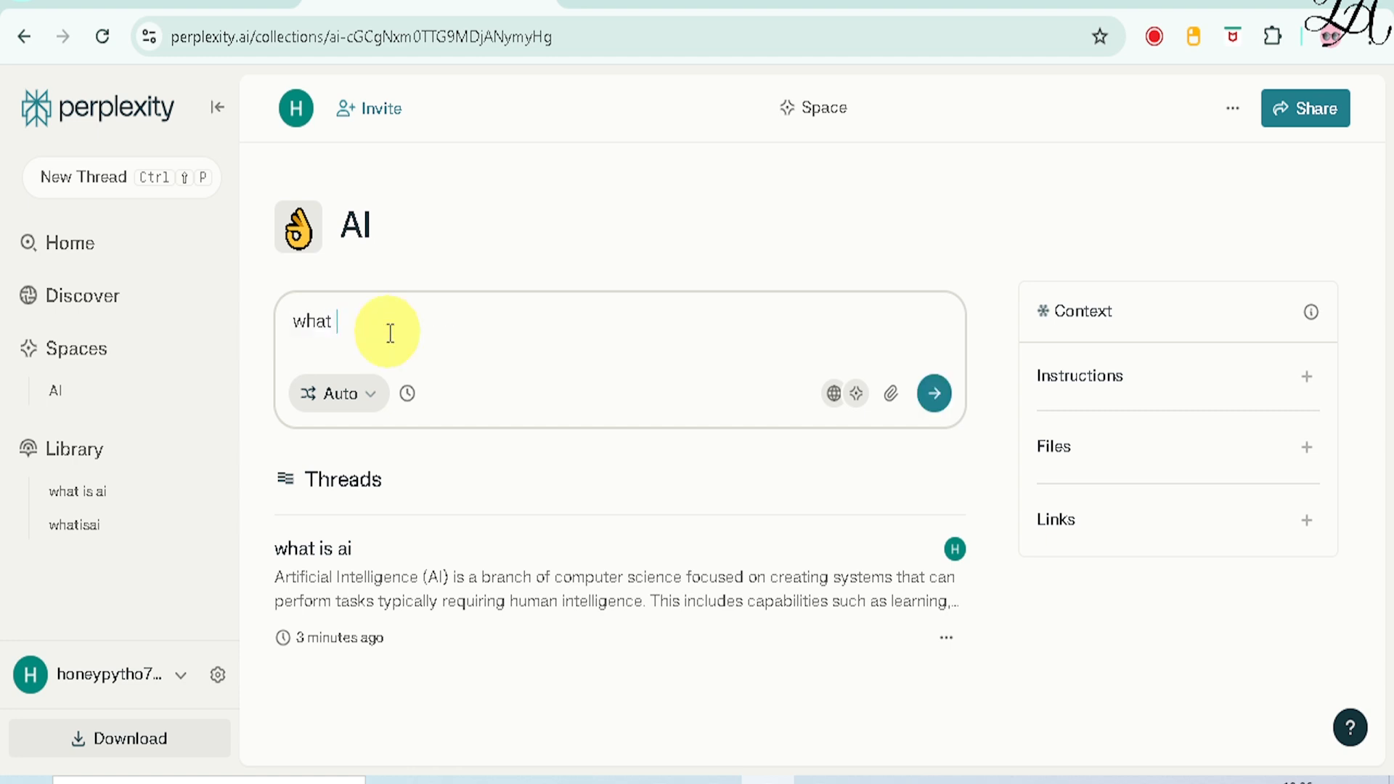
text( is machine learning?)
key(Return)
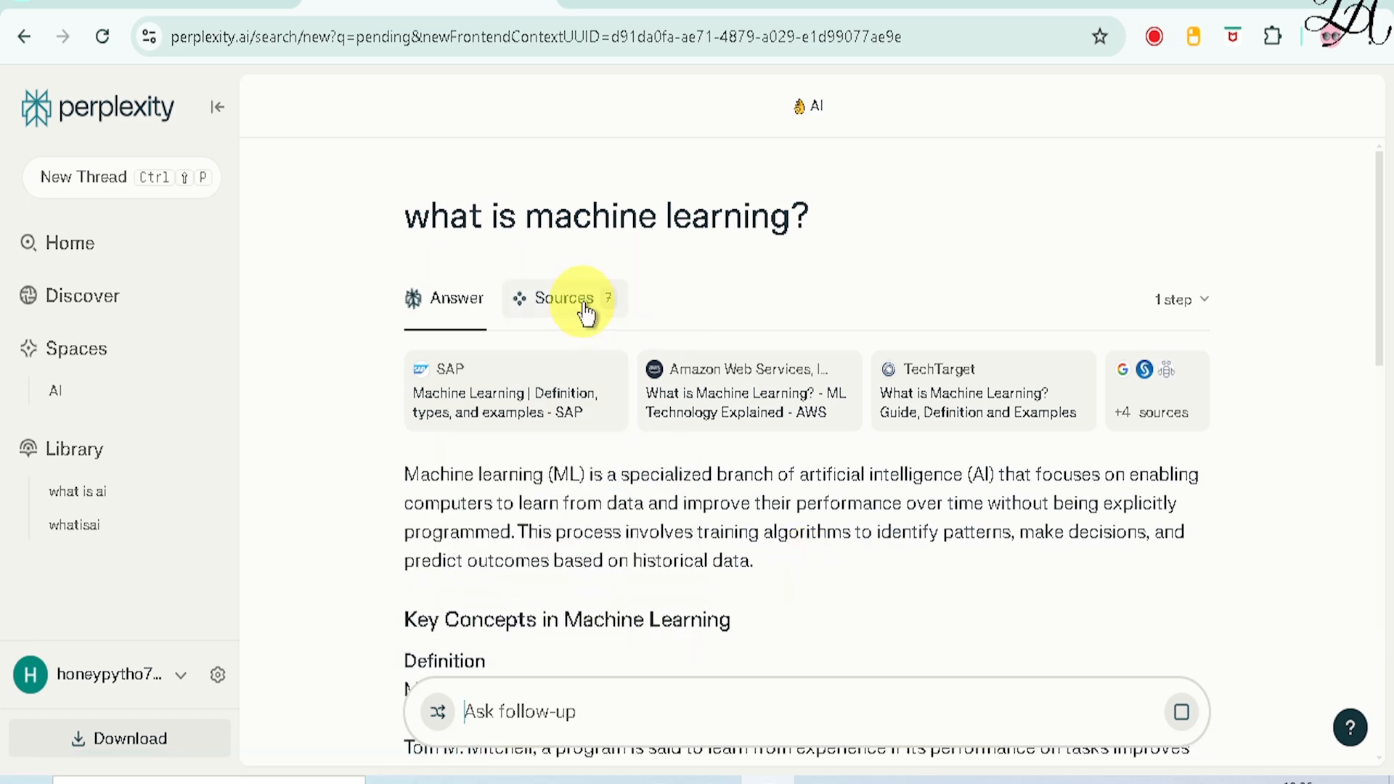
scroll(859, 458, down, 5)
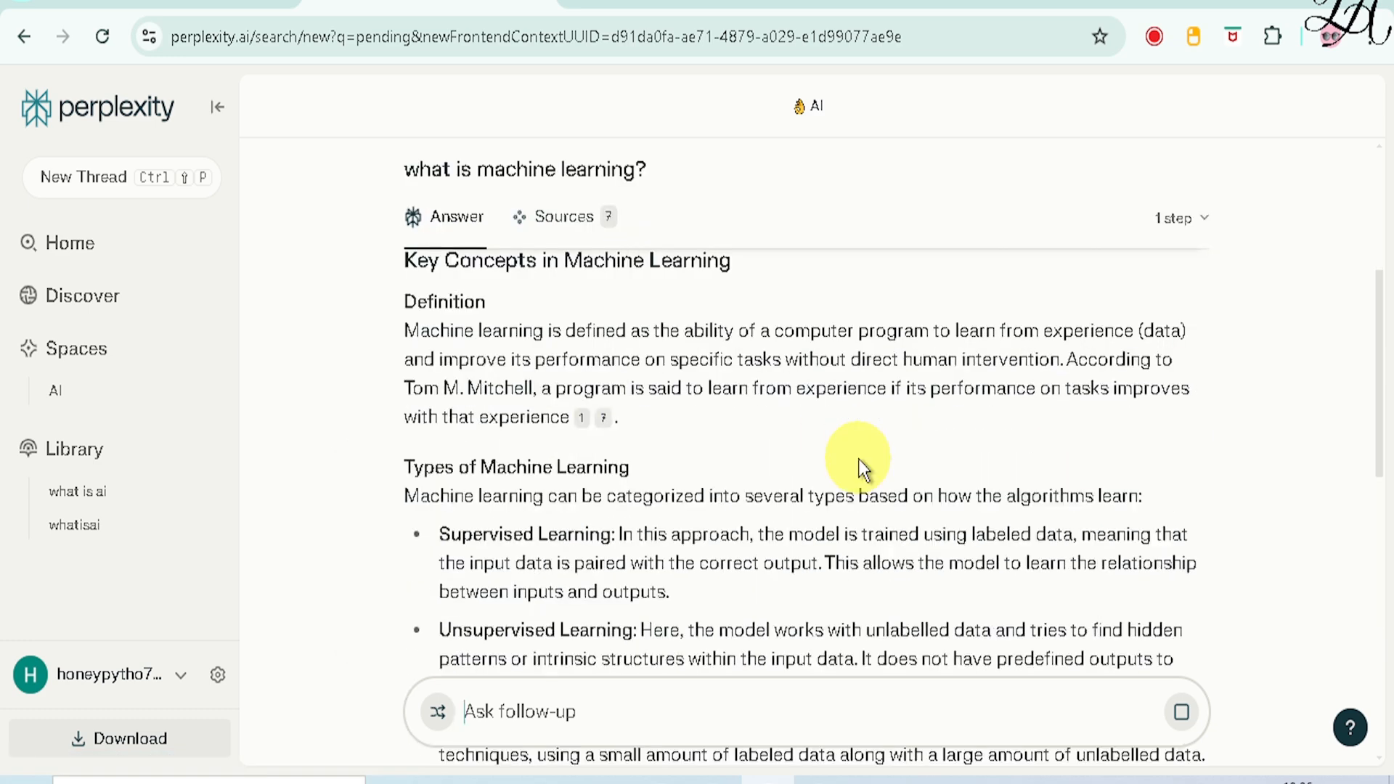
Read the machine learning answer through to its conclusion and open the AI Space to view its threads
scroll(858, 457, down, 10)
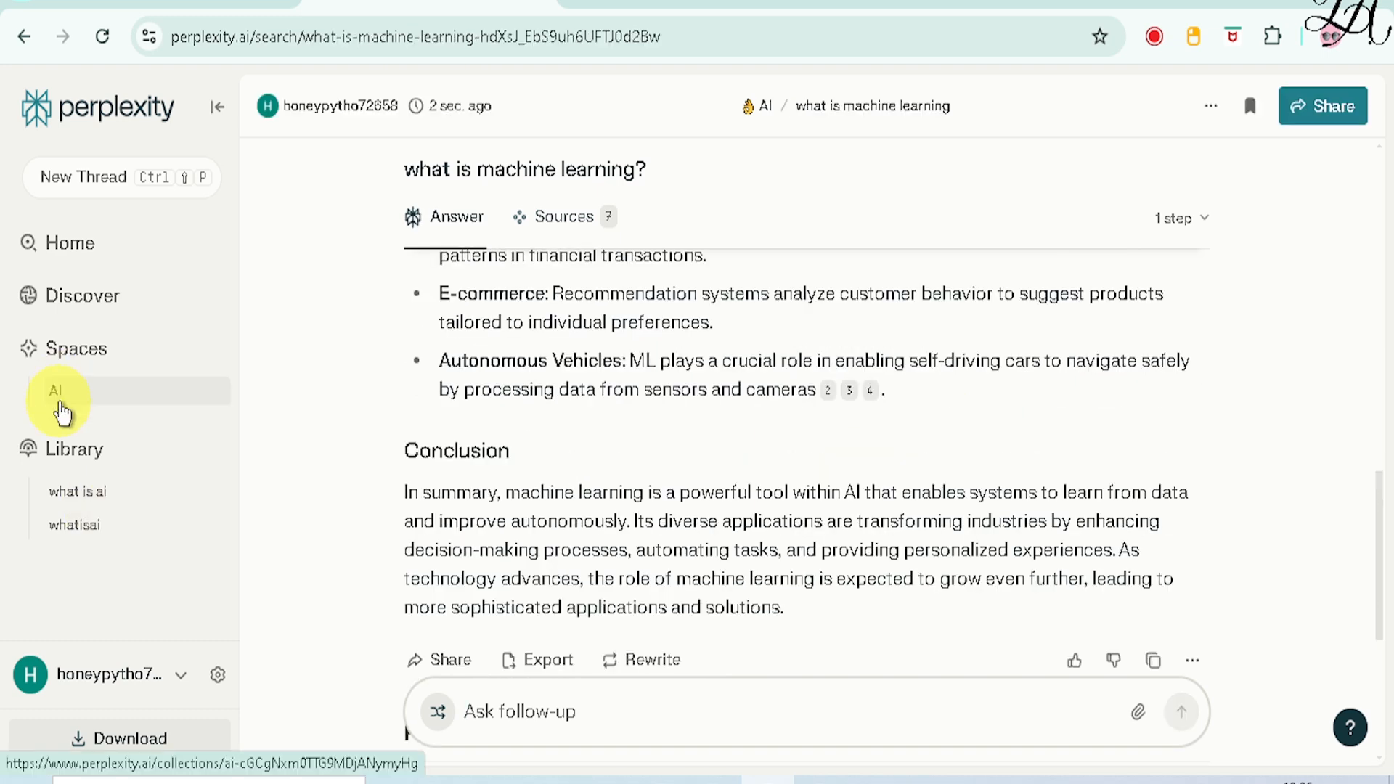
click(761, 108)
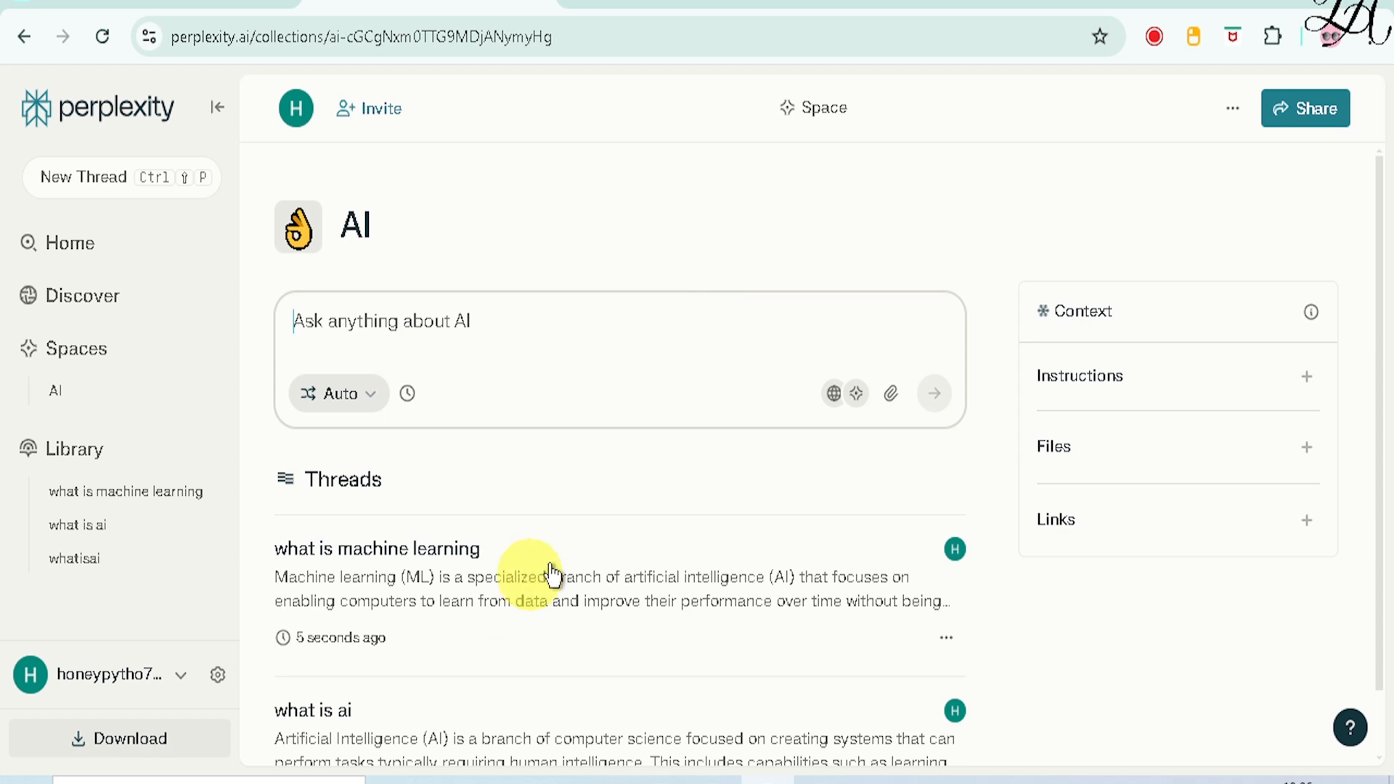
scroll(551, 575, down, 1)
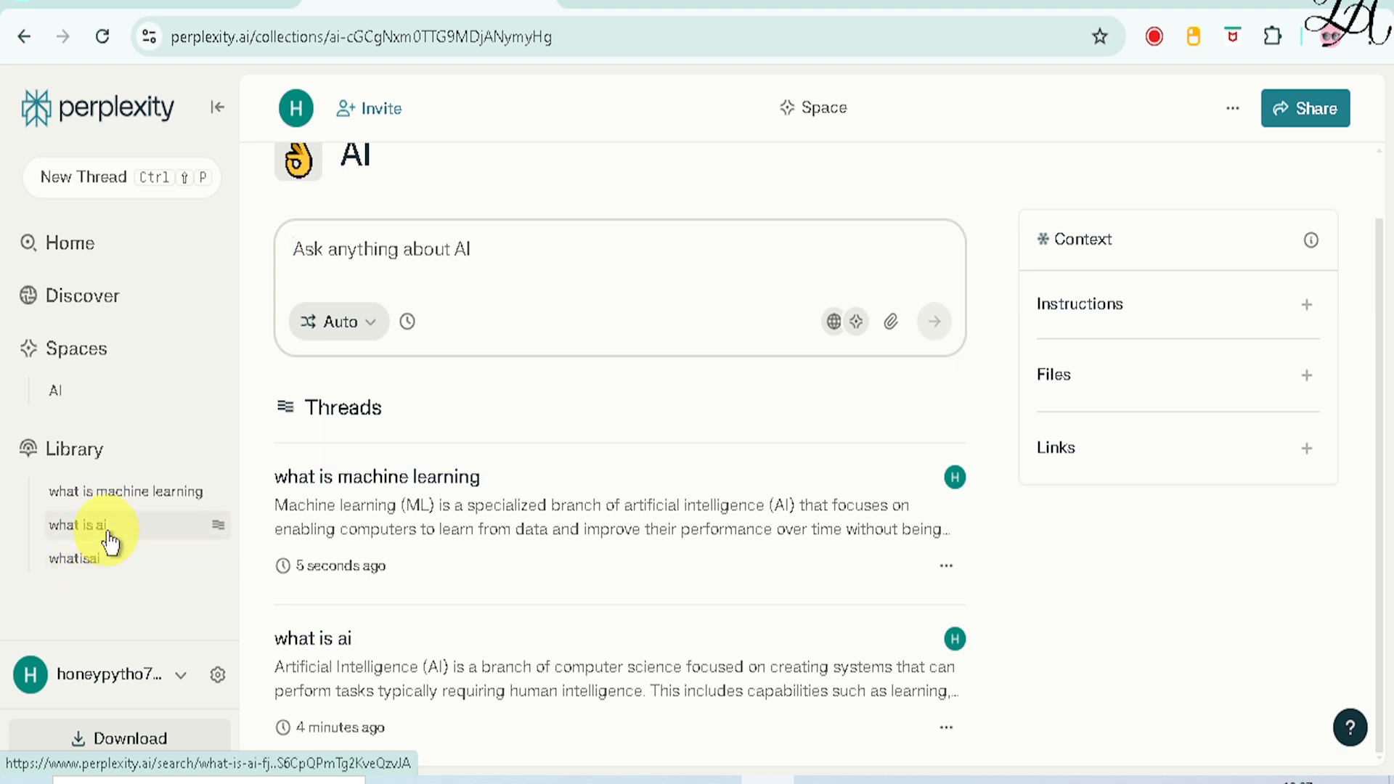
View the overview of all Spaces, reopen the AI Space from it and check its edit and delete options
click(102, 352)
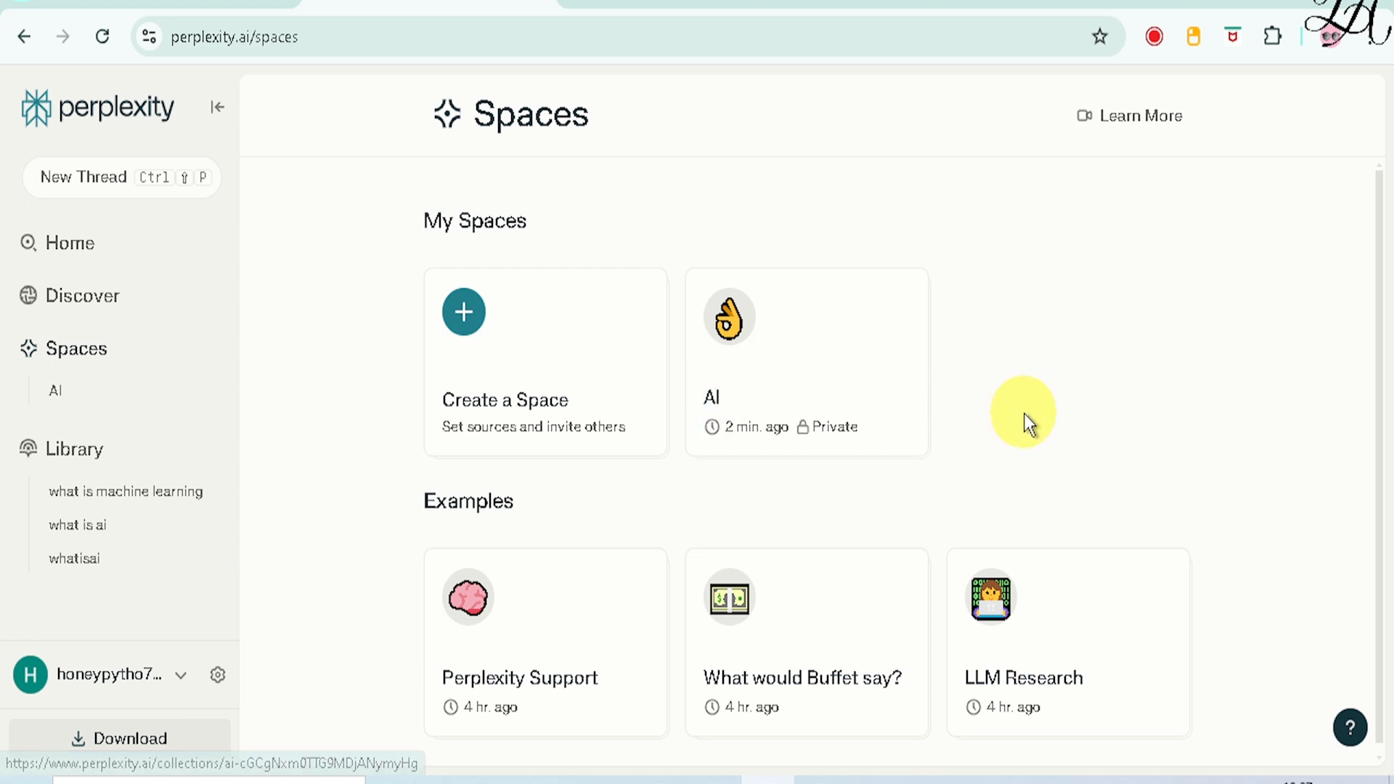
scroll(1024, 412, down, 1)
scroll(1024, 412, up, 1)
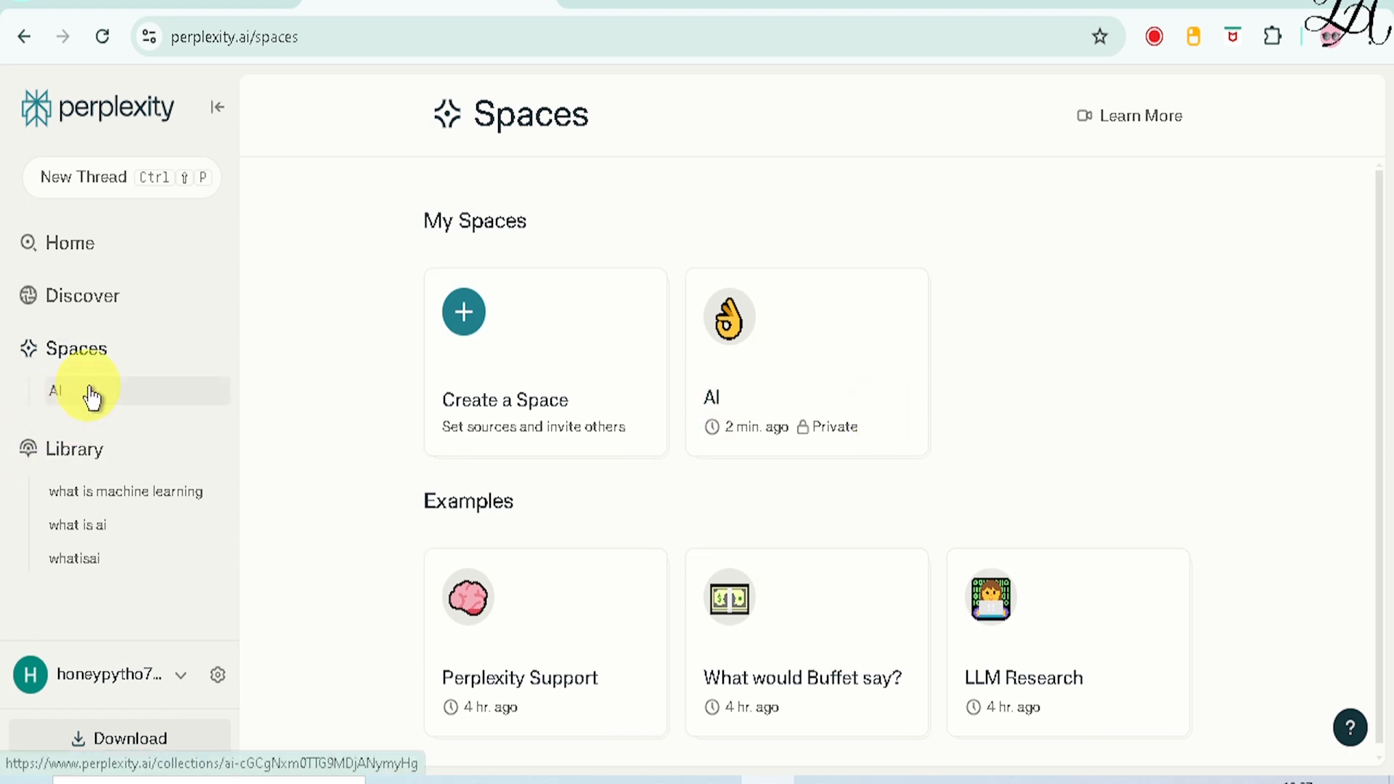
click(876, 397)
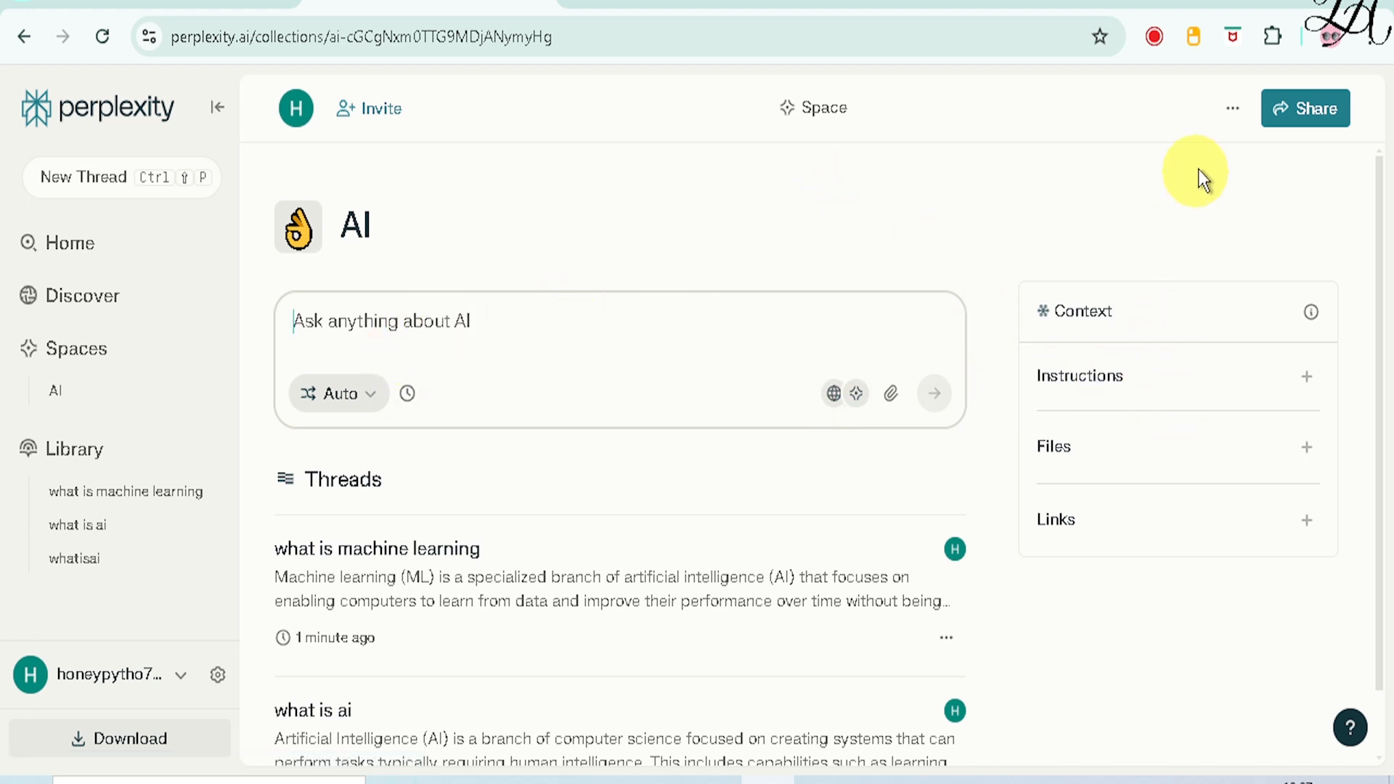
click(1235, 109)
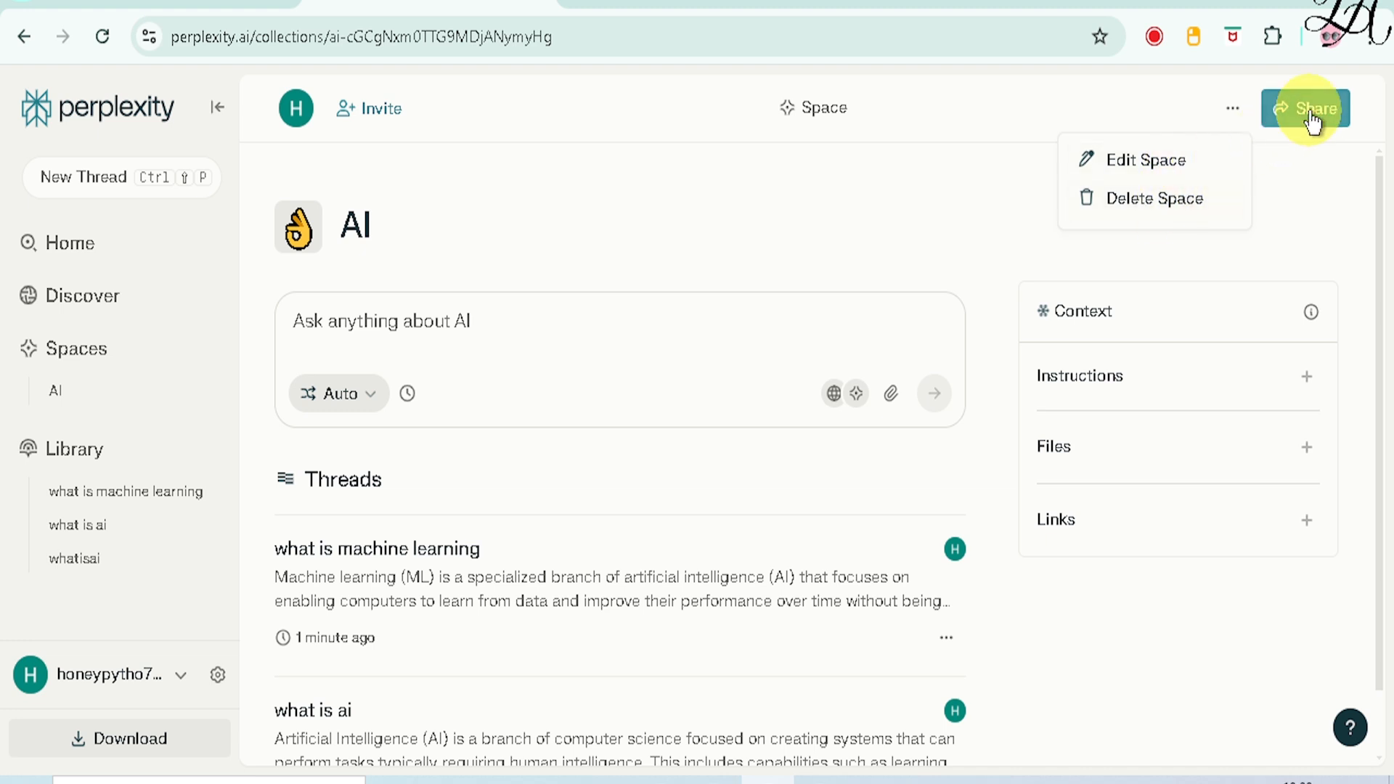
click(1319, 199)
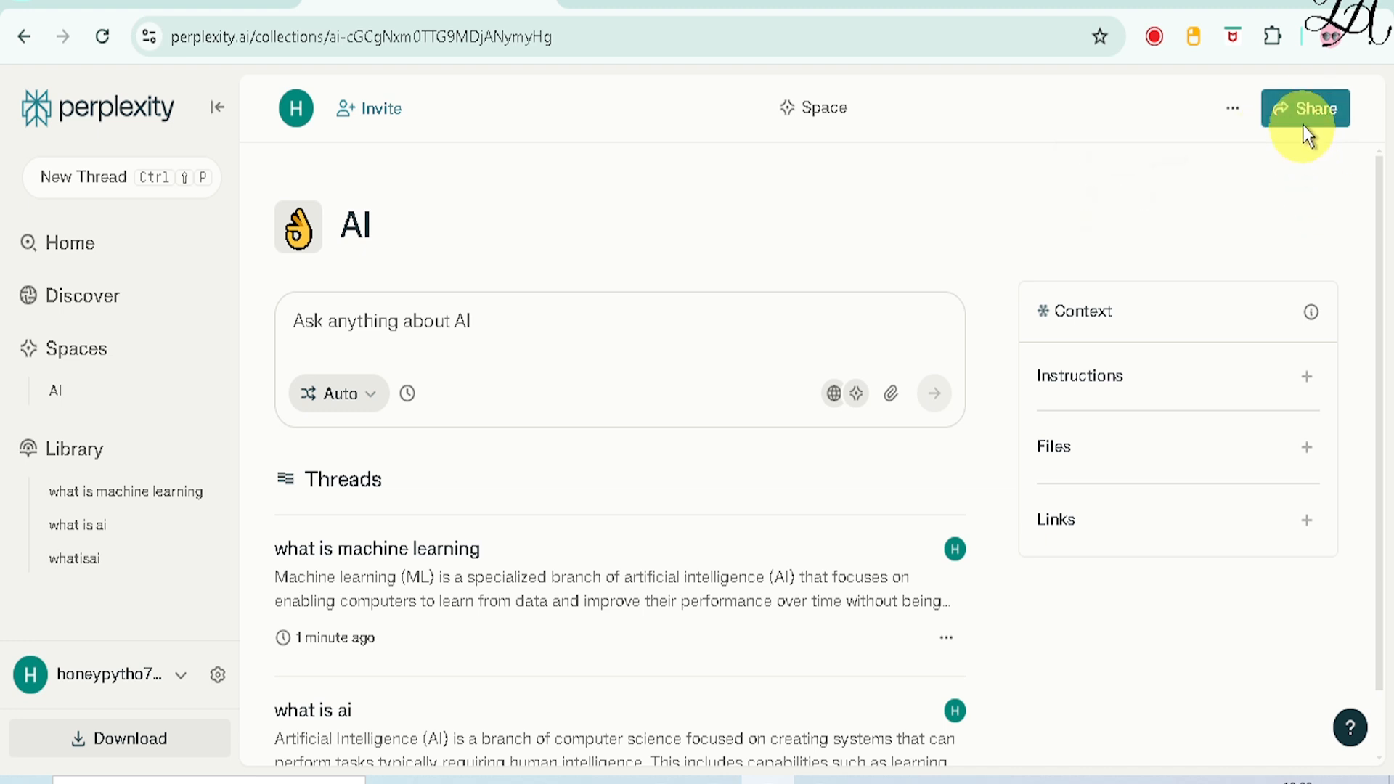
Make the AI Space shareable by link and view its local file sources without adding any
click(1305, 116)
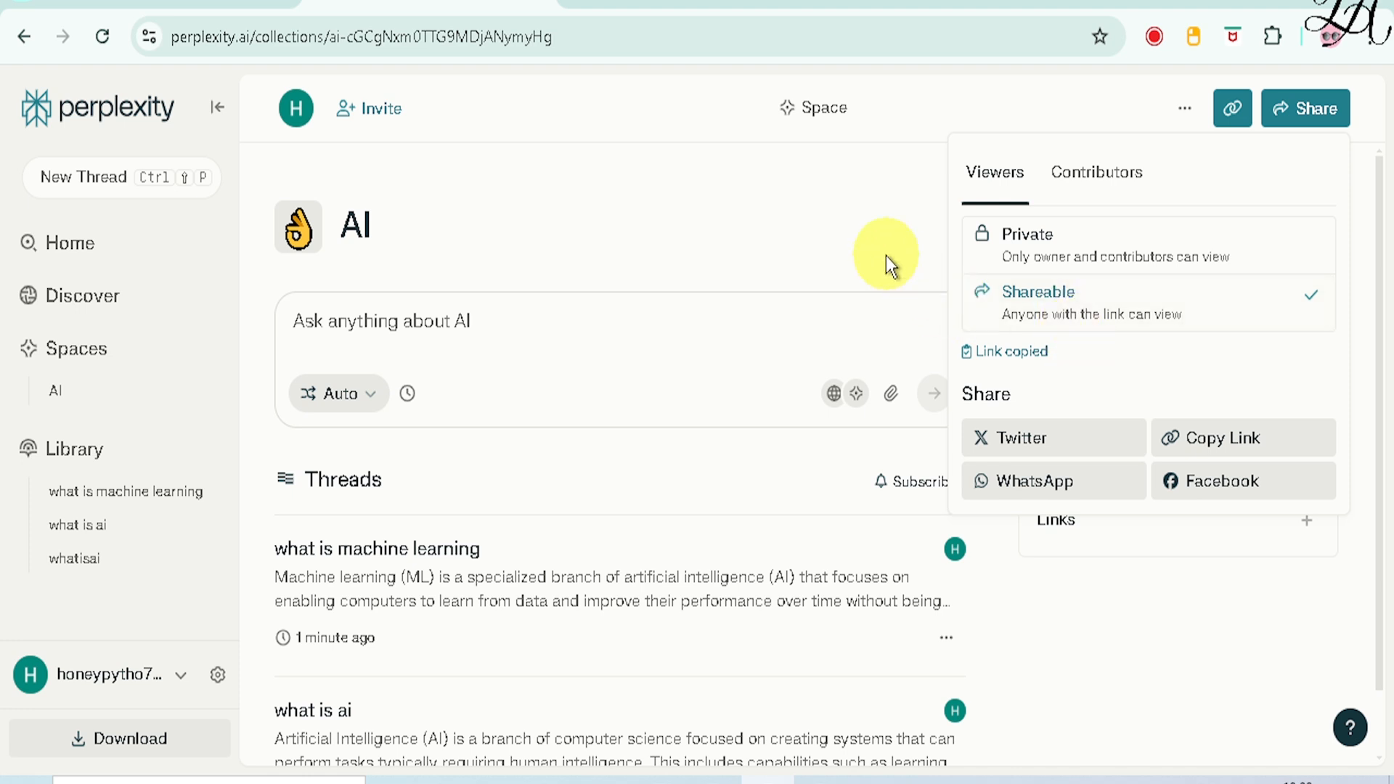
click(854, 220)
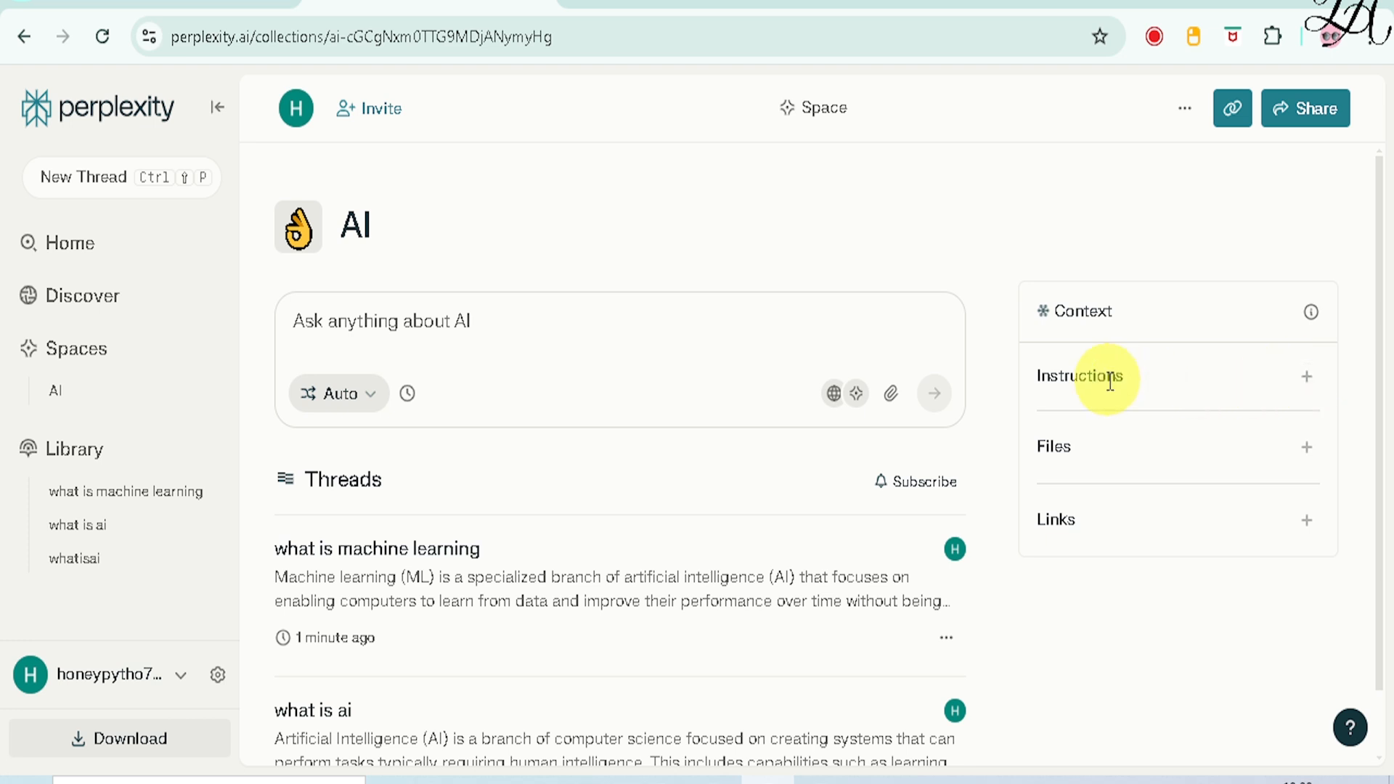
click(1311, 459)
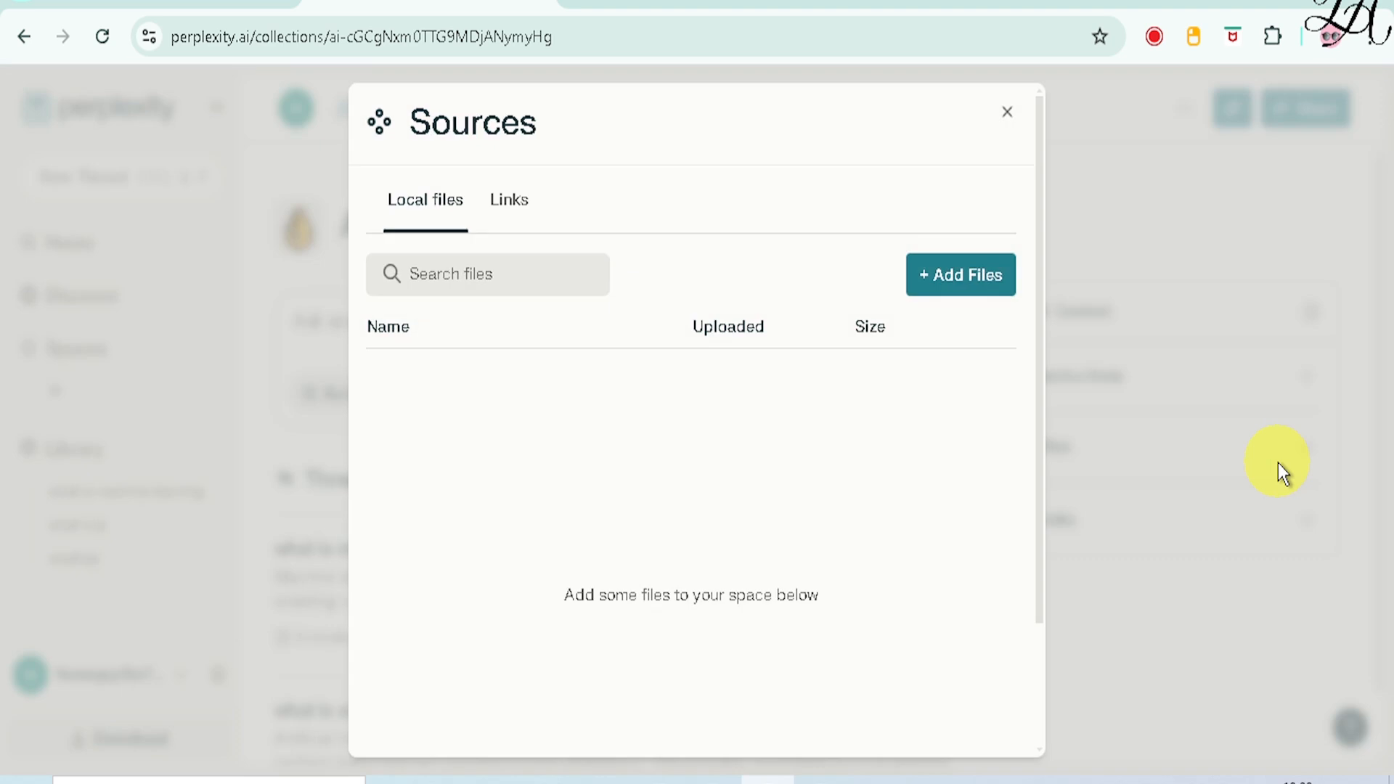
click(1007, 111)
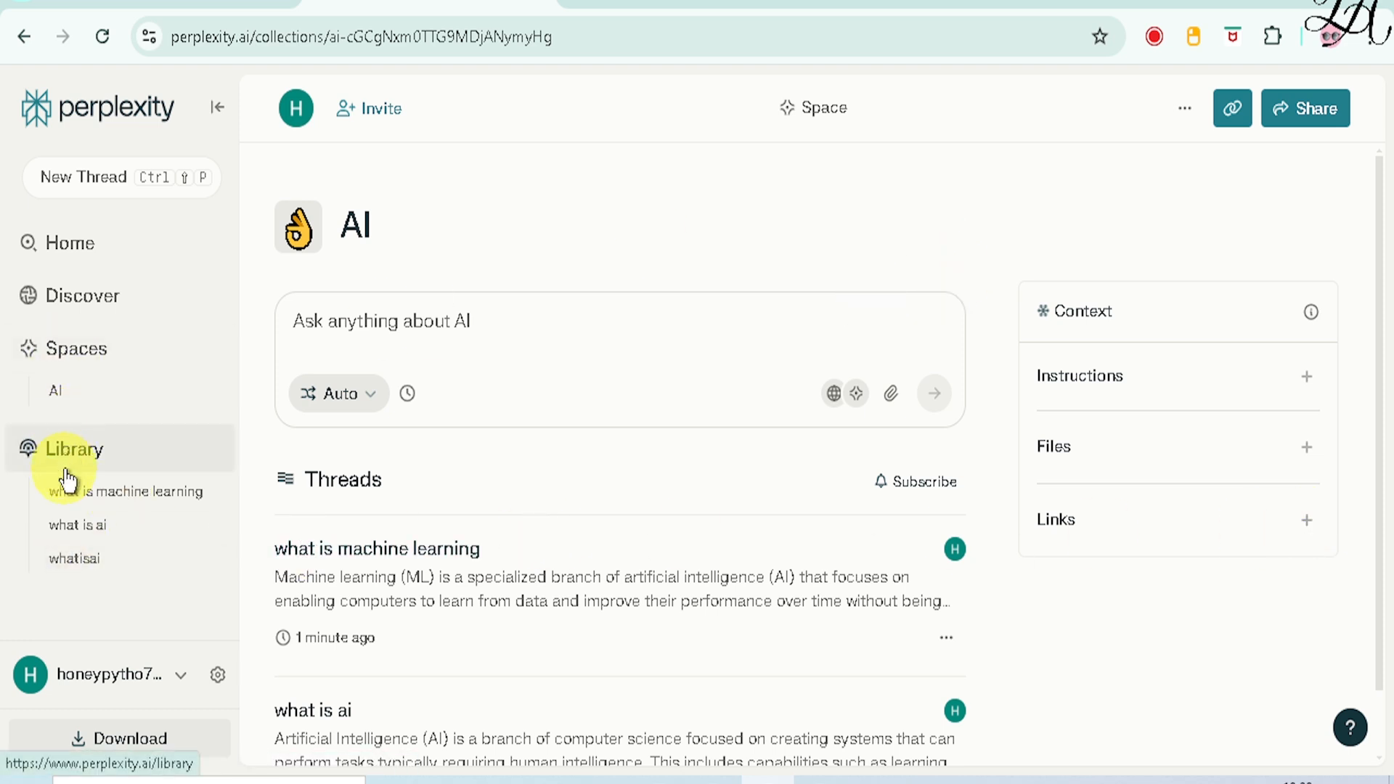
Open the "what is ai" thread from the Library and export it as DOCX
click(80, 530)
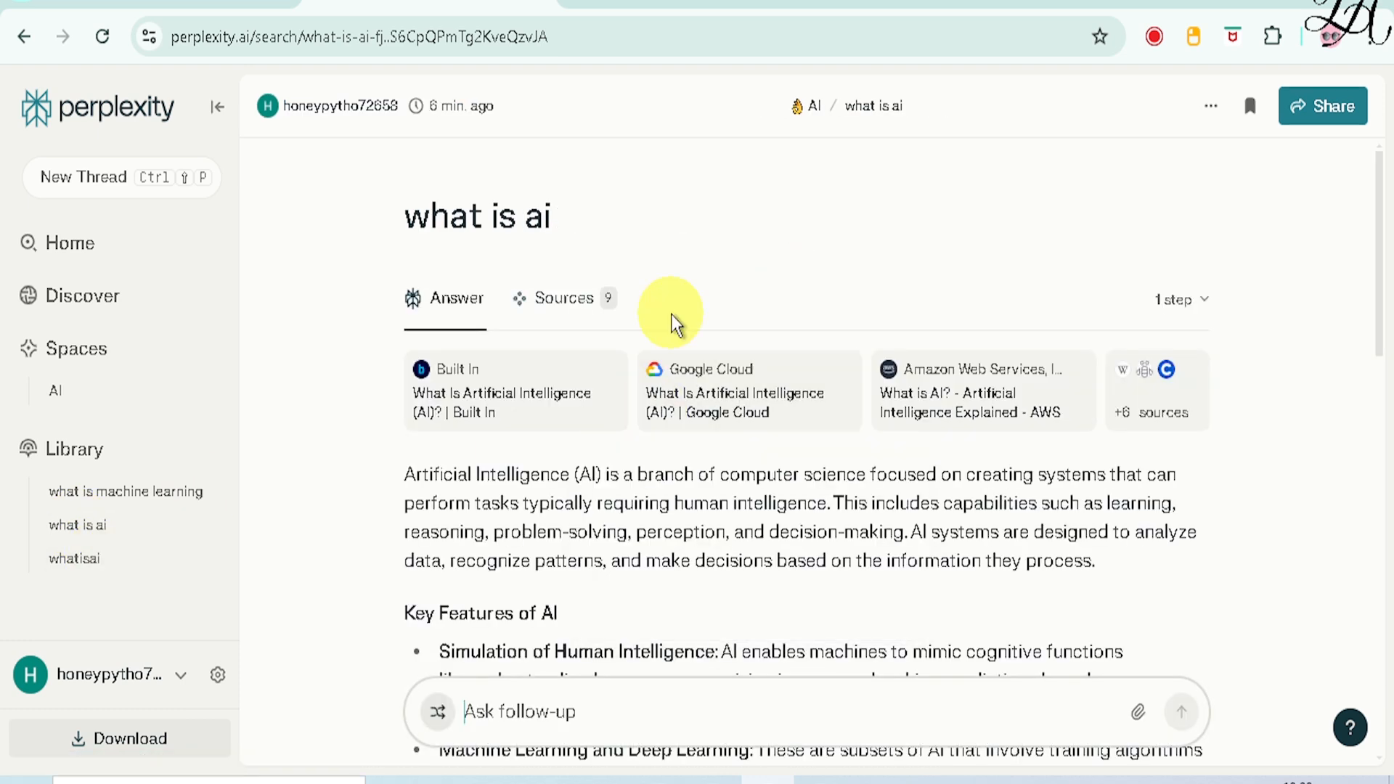
click(1211, 109)
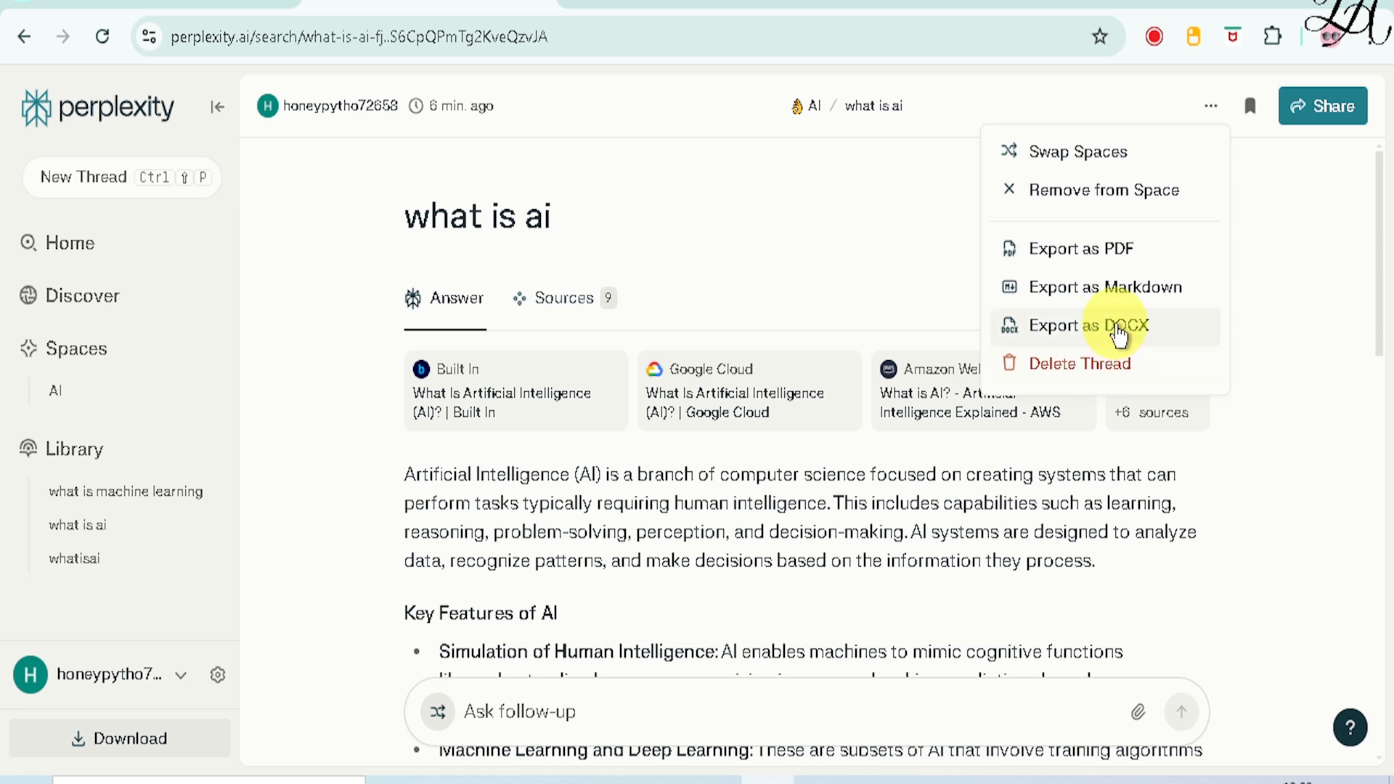
click(1077, 331)
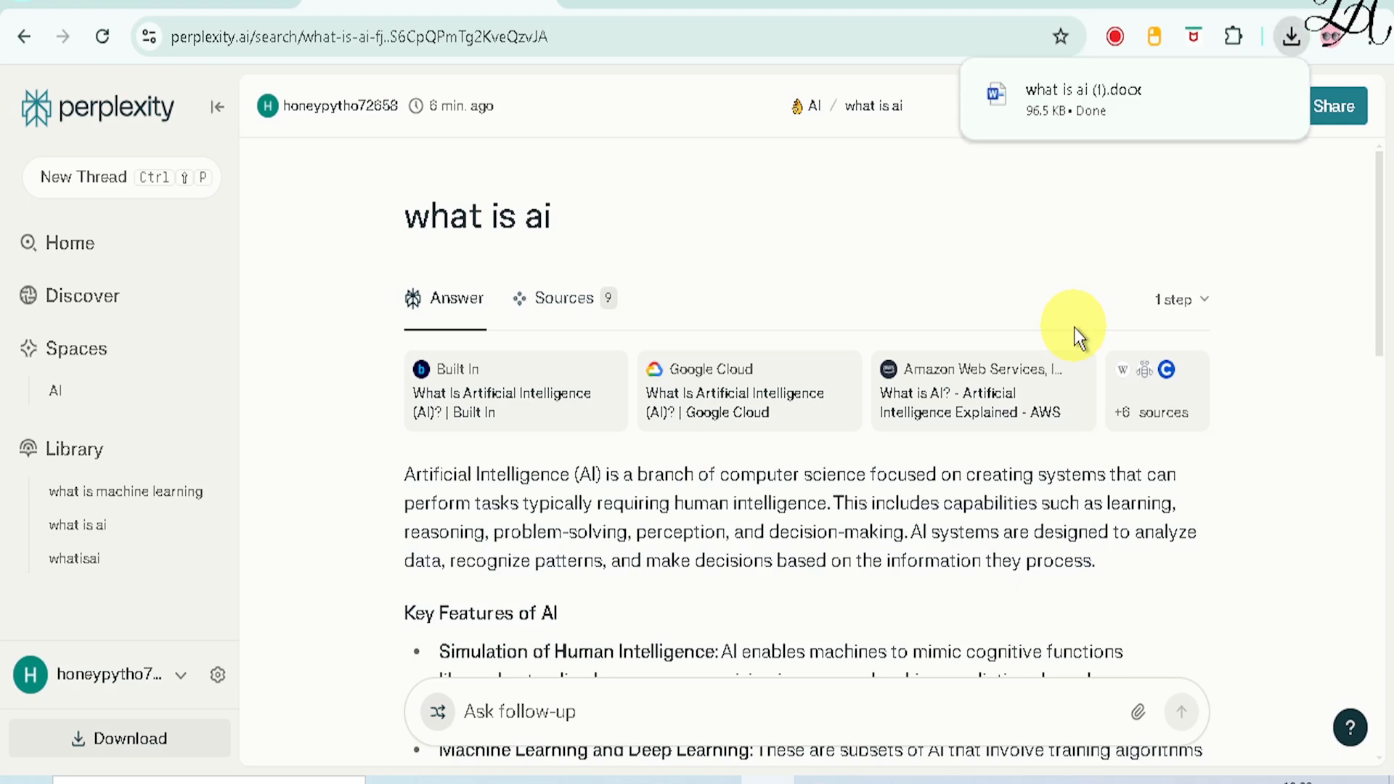
Open the exported "what is ai" document in Word, enable editing and review its text and reference links
click(1065, 108)
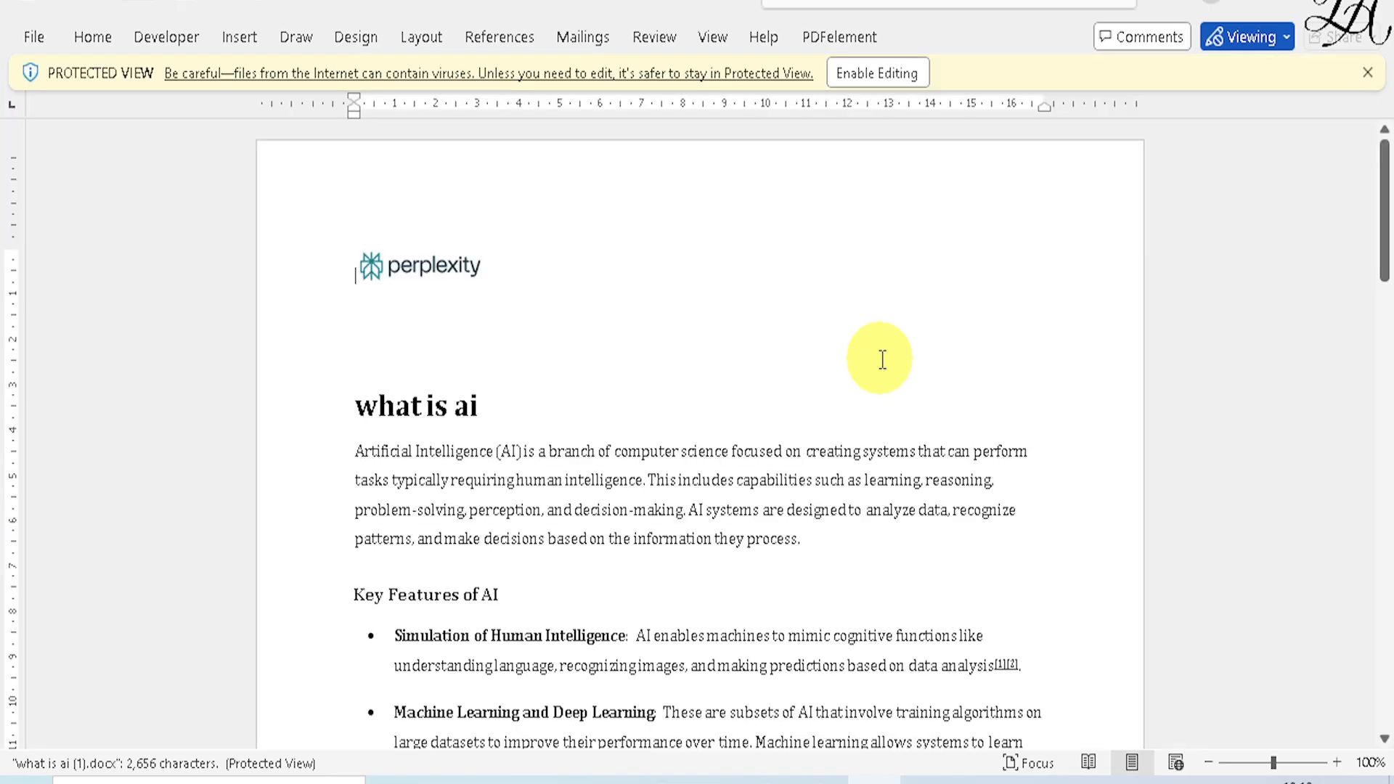
click(881, 80)
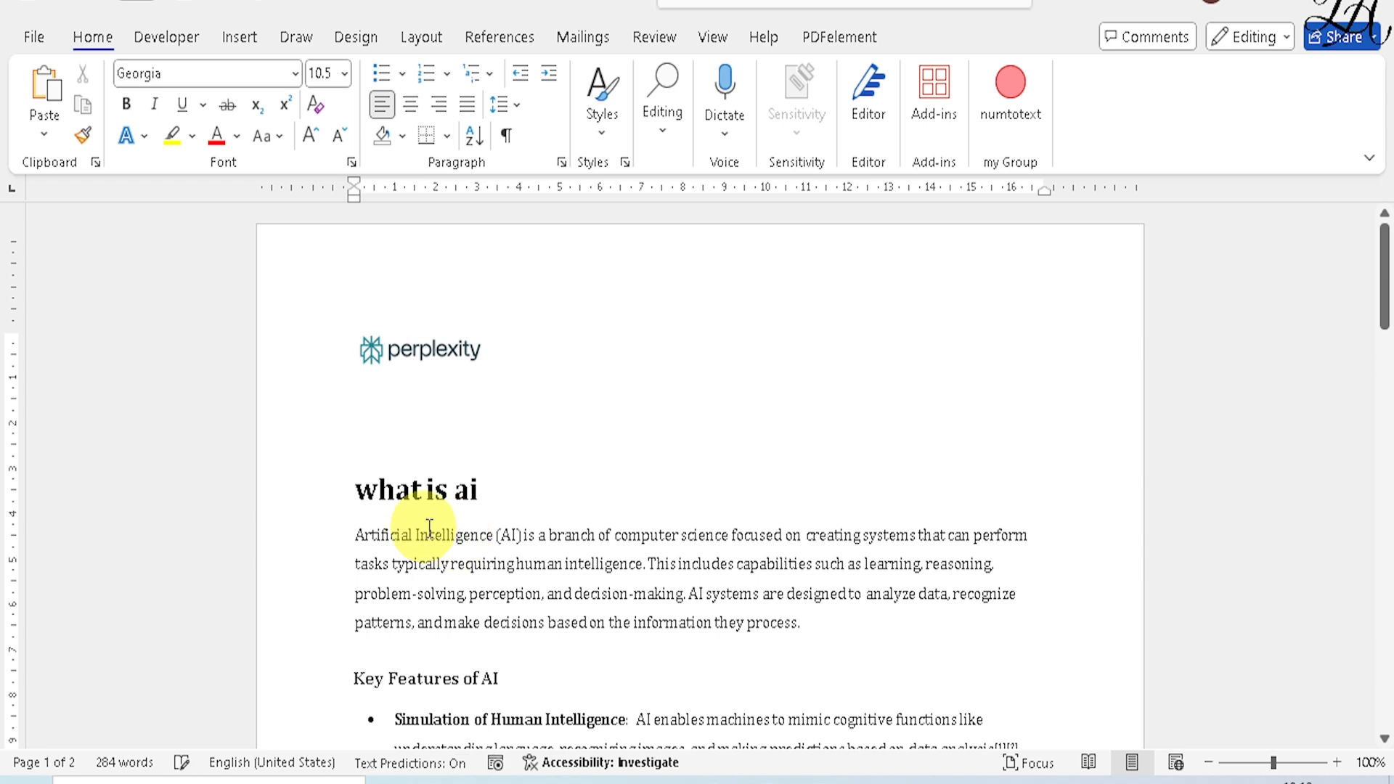
scroll(594, 576, down, 4)
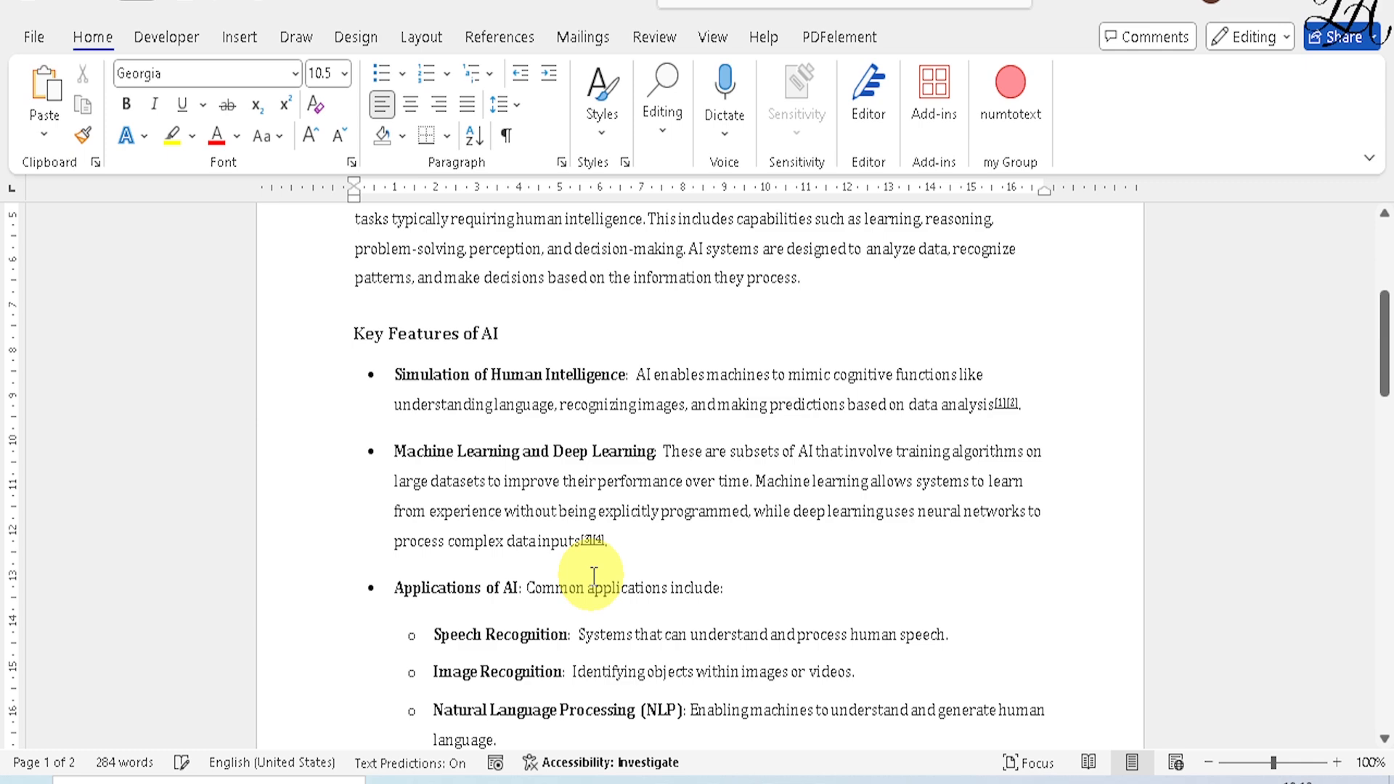
scroll(593, 576, down, 10)
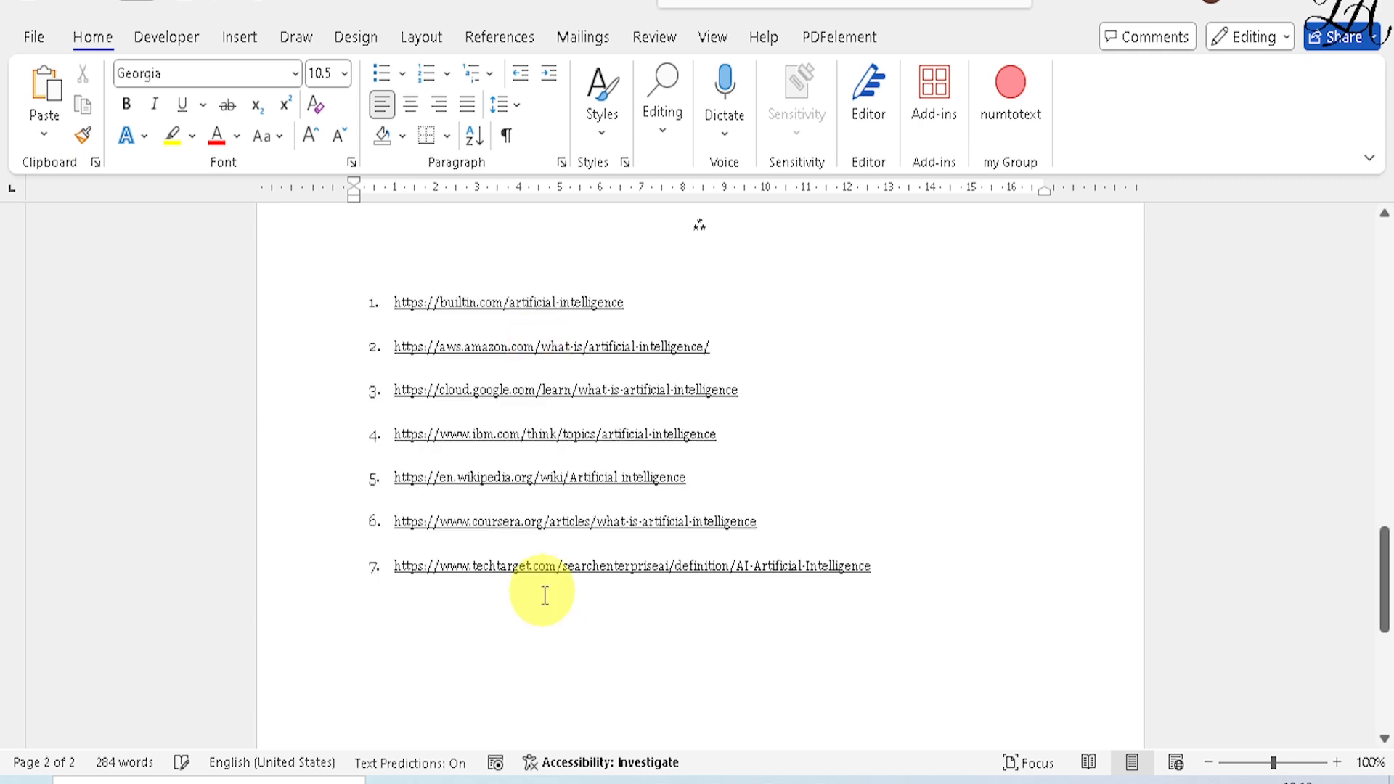
scroll(545, 596, up, 3)
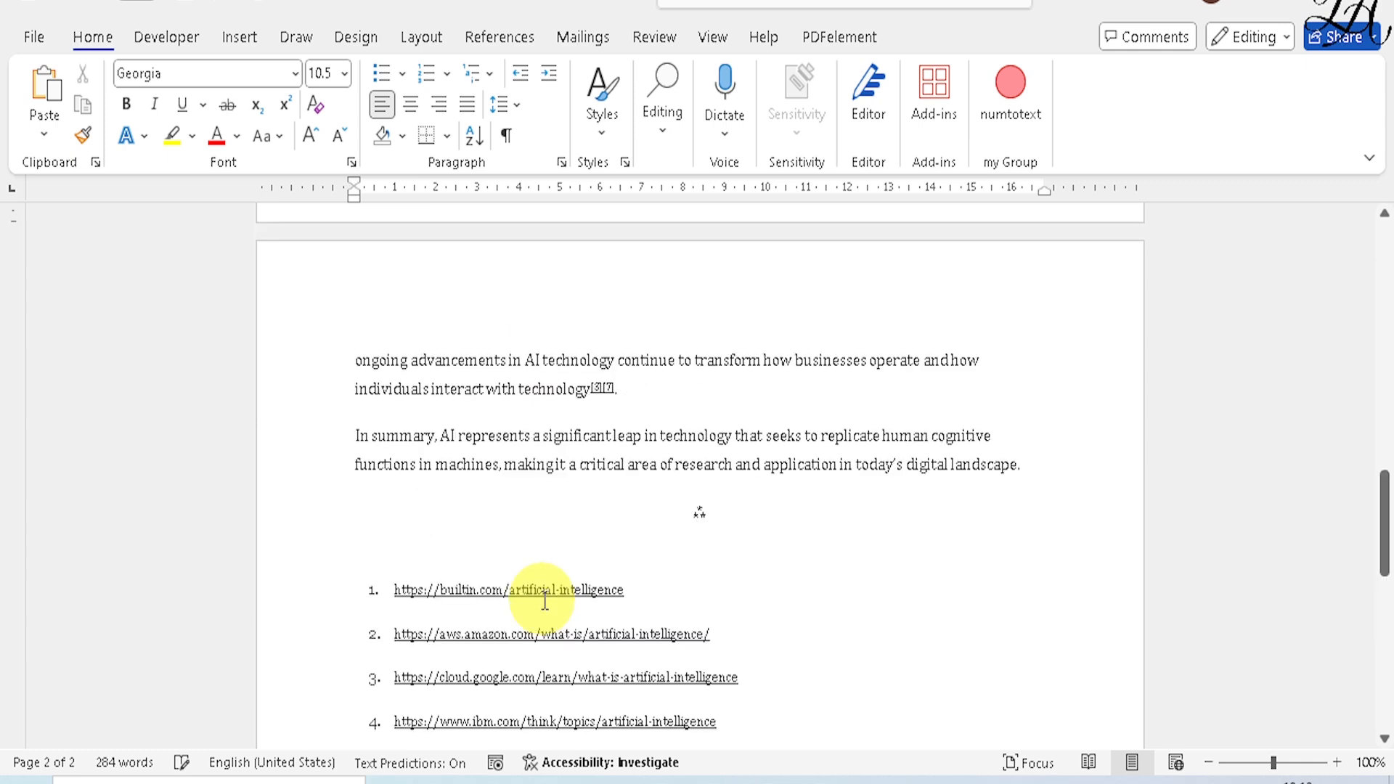
scroll(545, 600, up, 10)
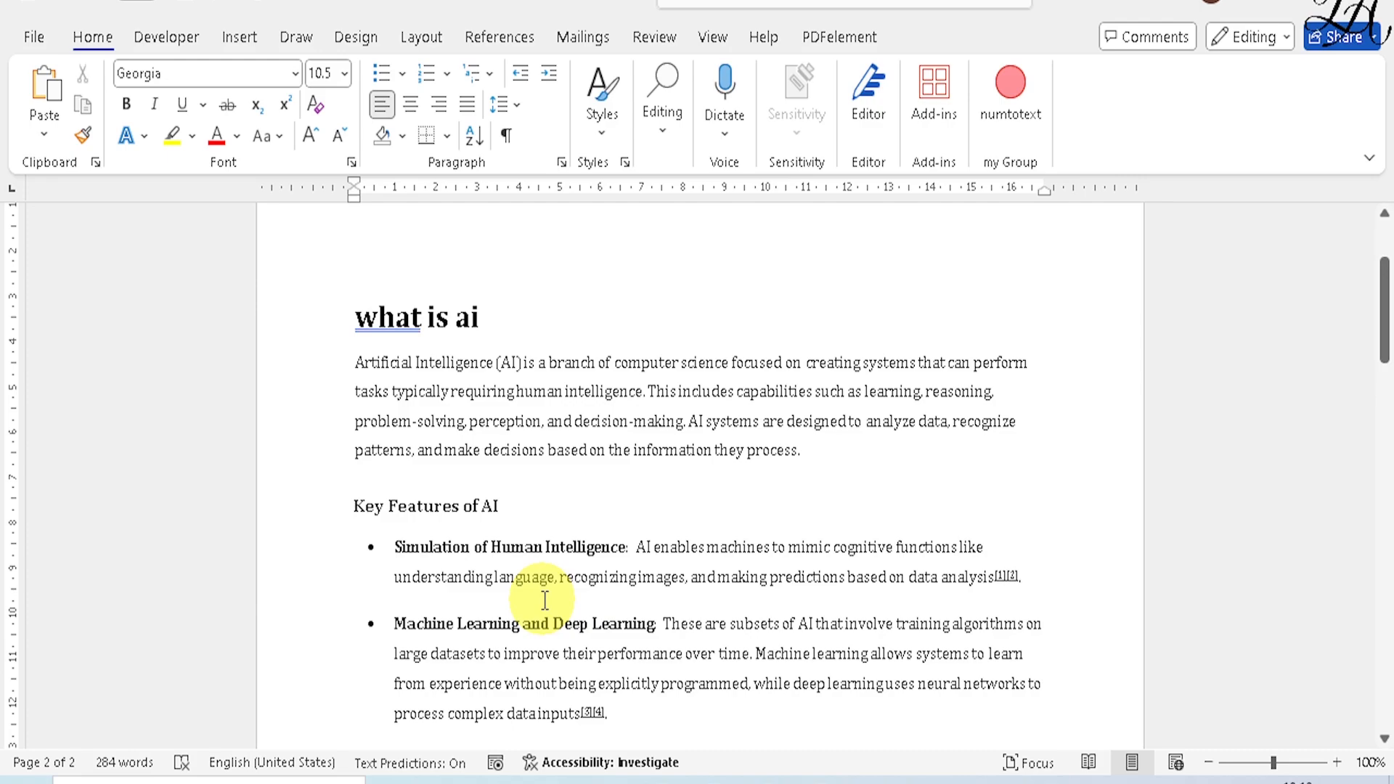
Switch back to Perplexity in the browser, view the Discover page and return to Home
key(alt+Tab)
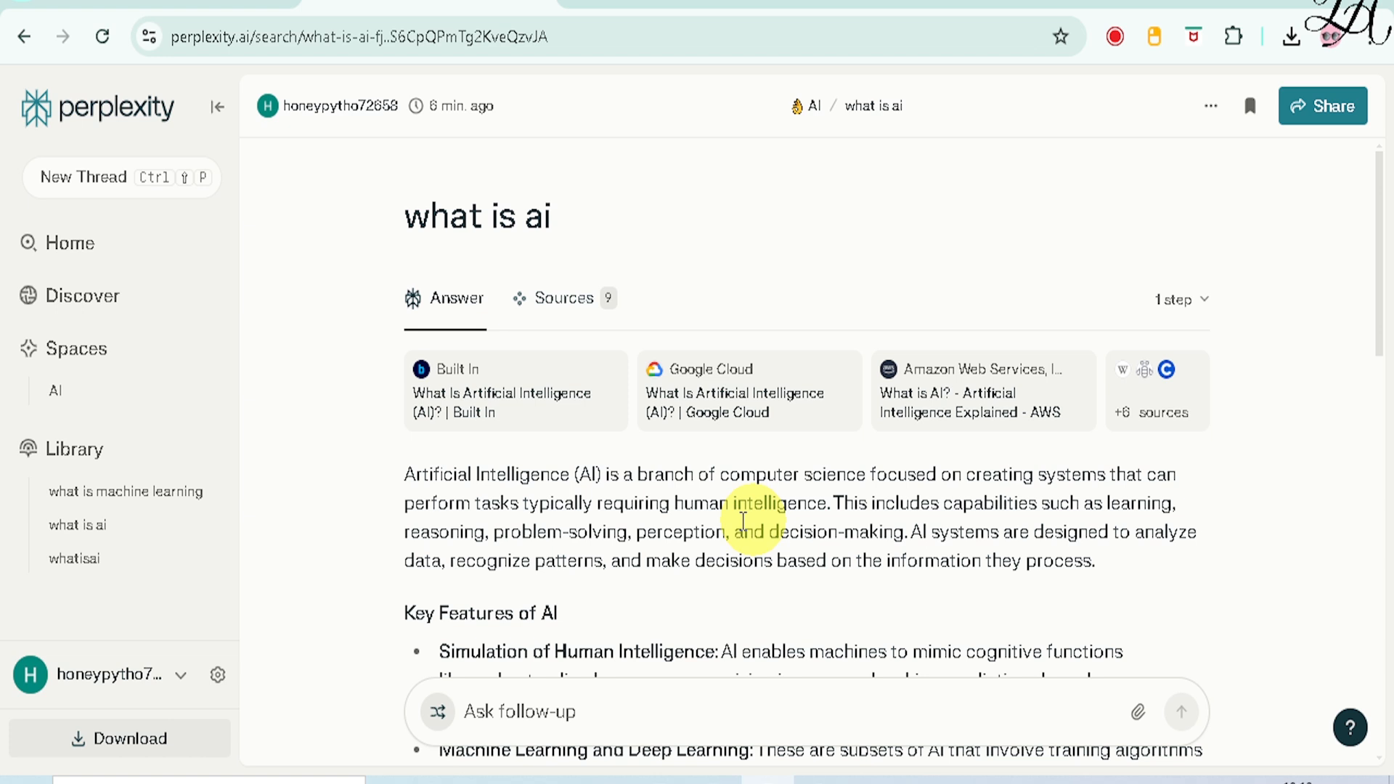
click(69, 244)
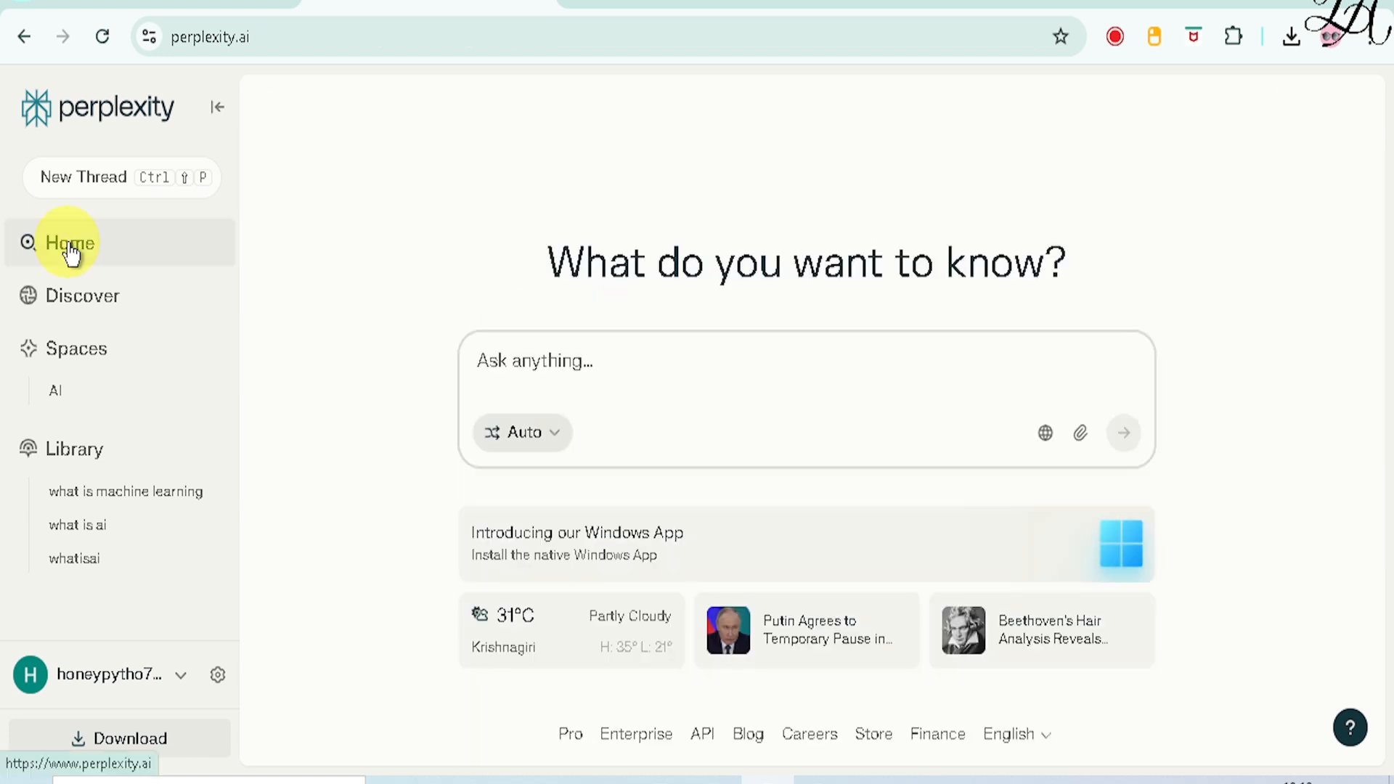
click(76, 315)
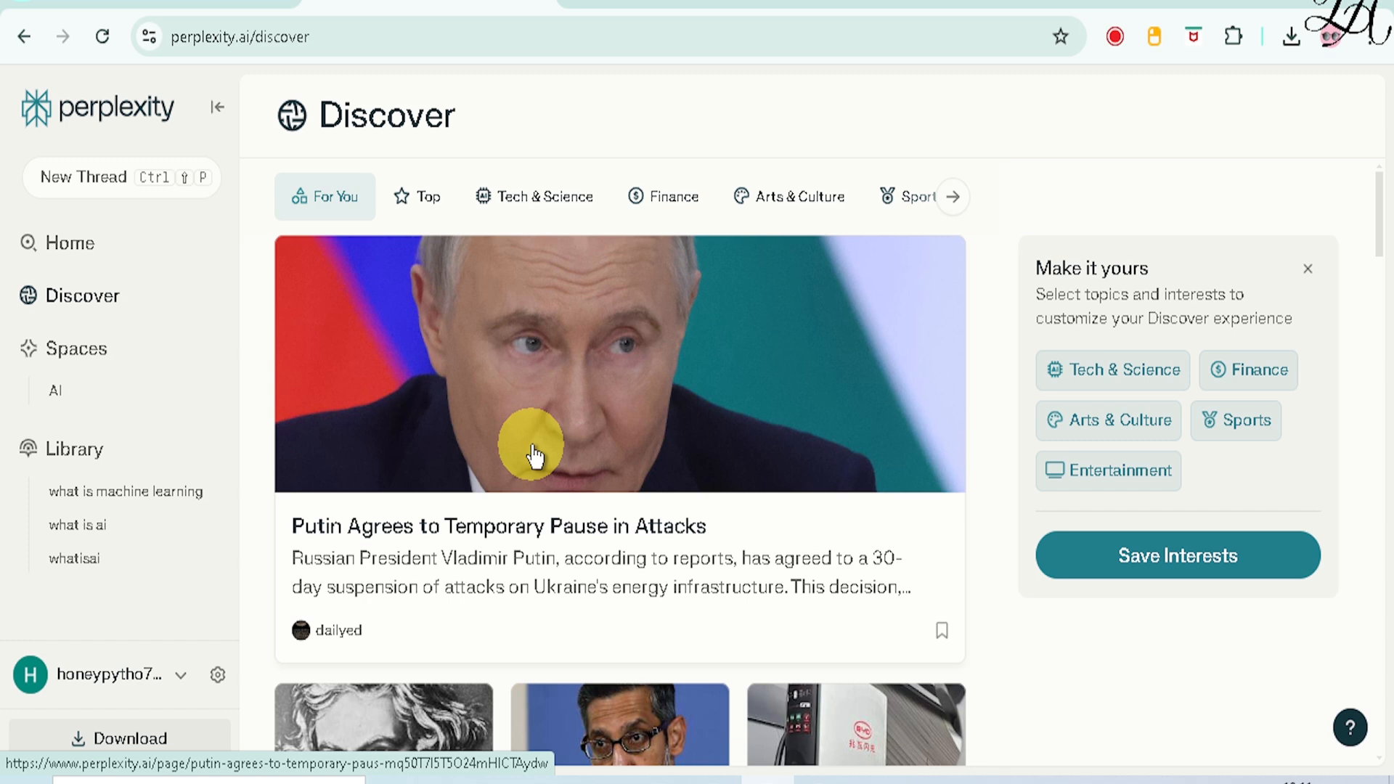
click(234, 262)
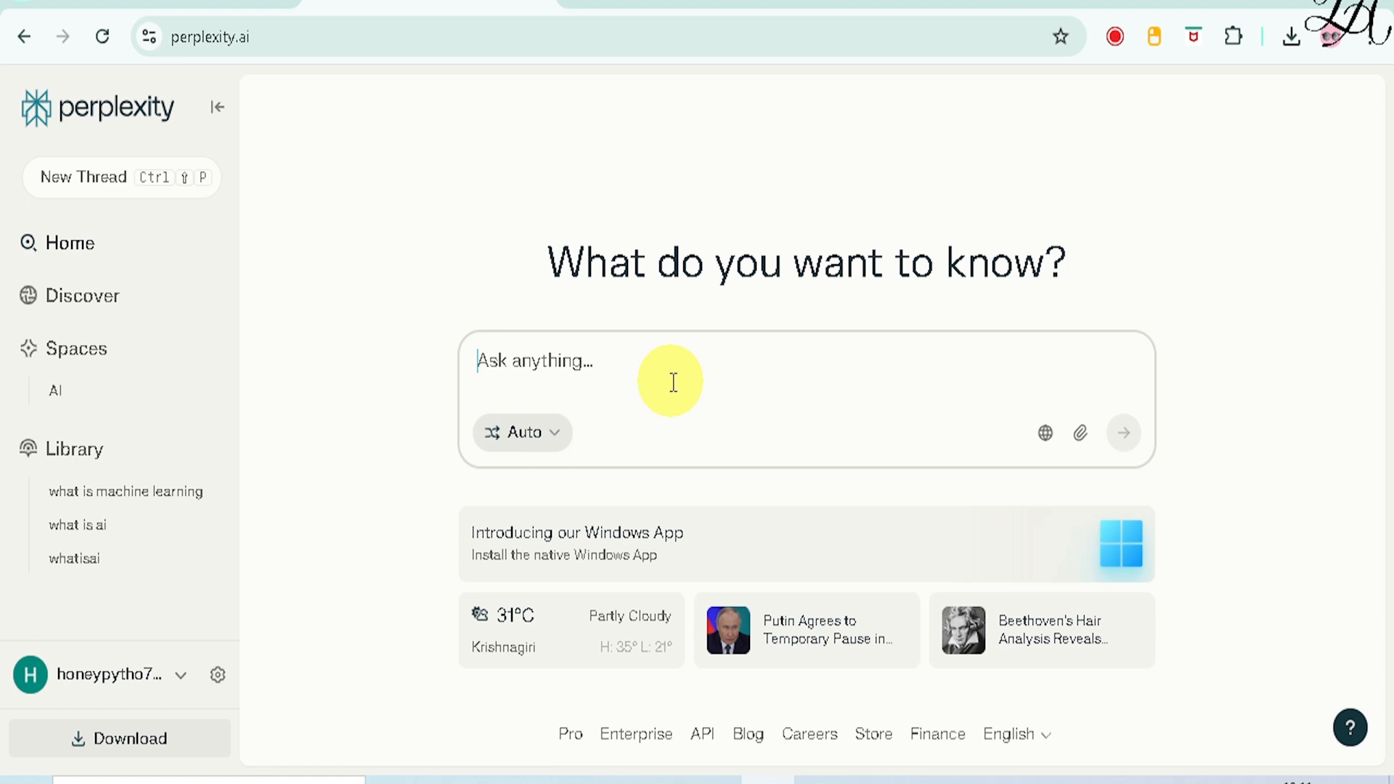
Examine the available search modes and search source options for a new question, leaving Auto and Web selected
click(554, 442)
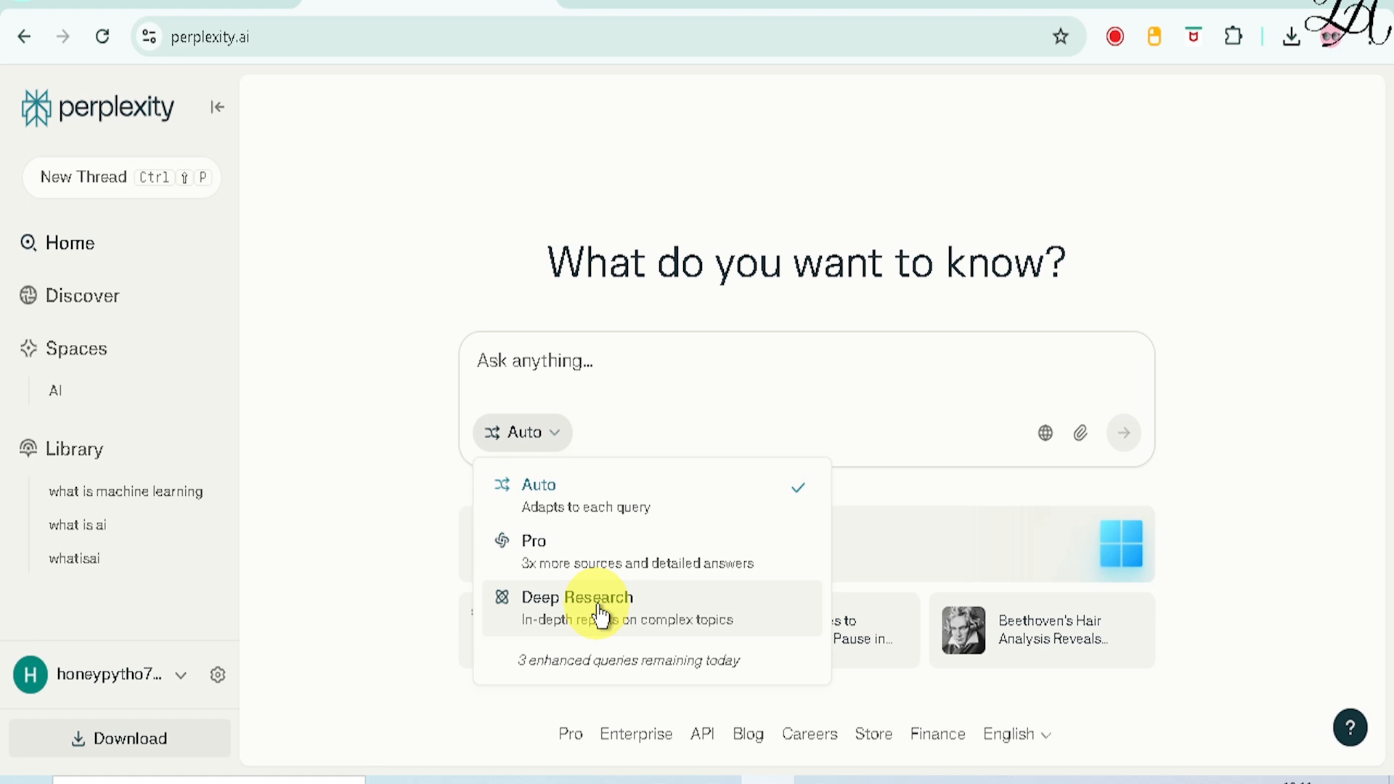
click(739, 412)
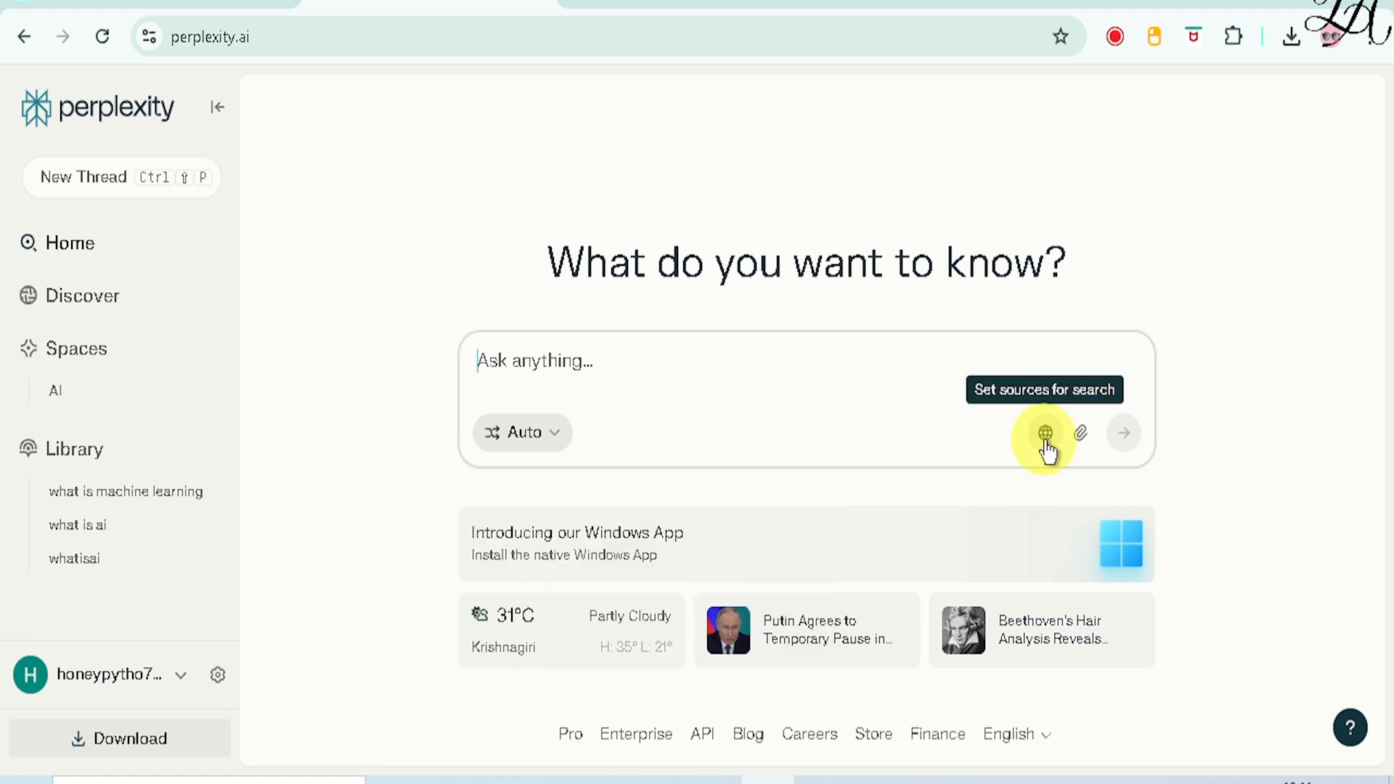
click(1046, 435)
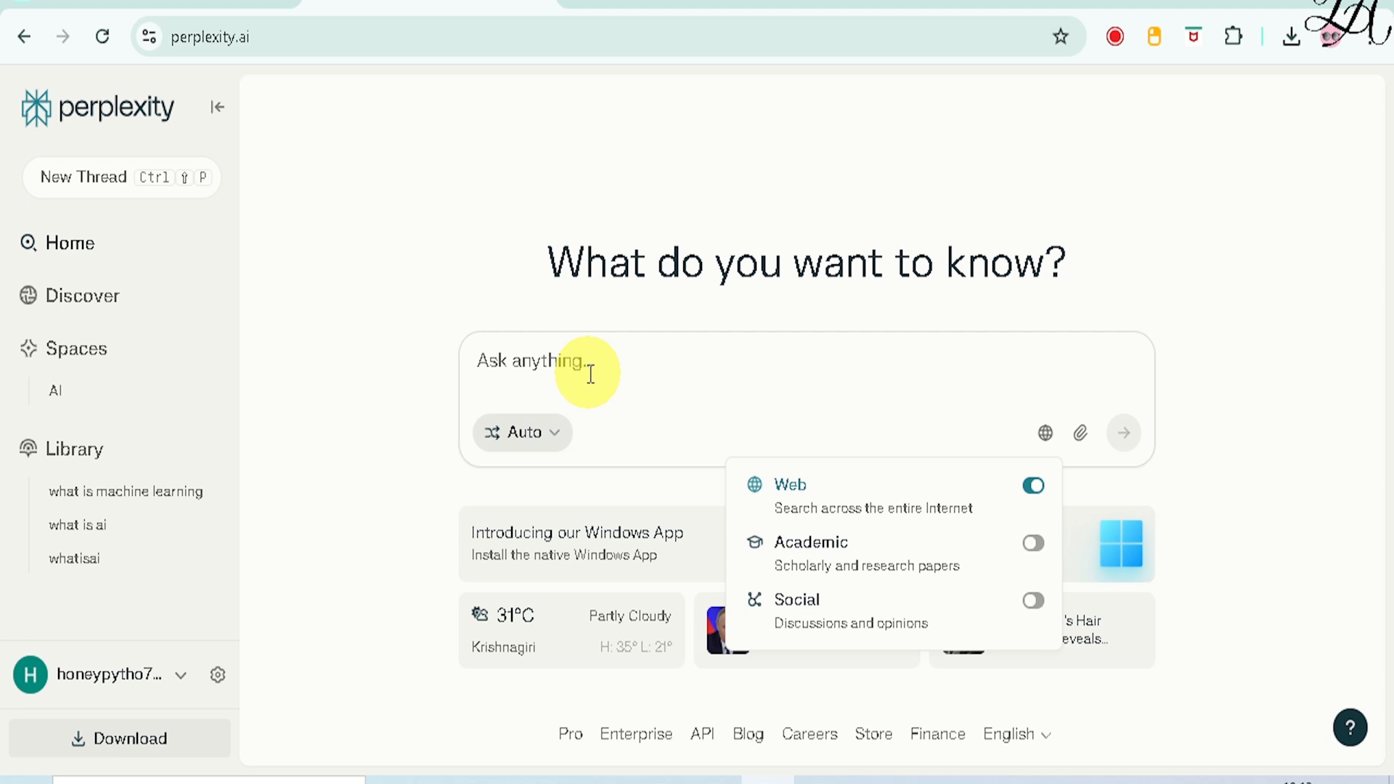
click(1259, 423)
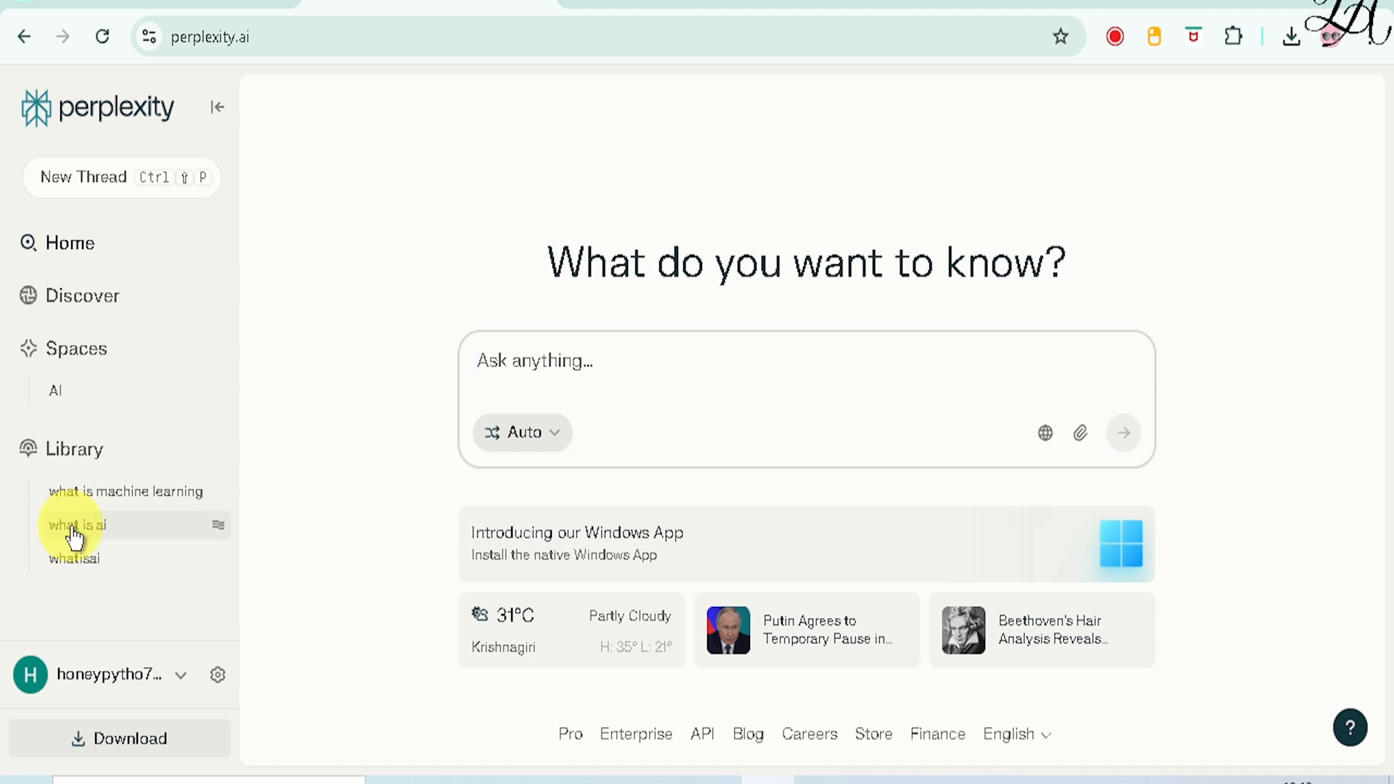
Reopen the "what is ai" thread, look through its answer and show the full list of sources
click(224, 524)
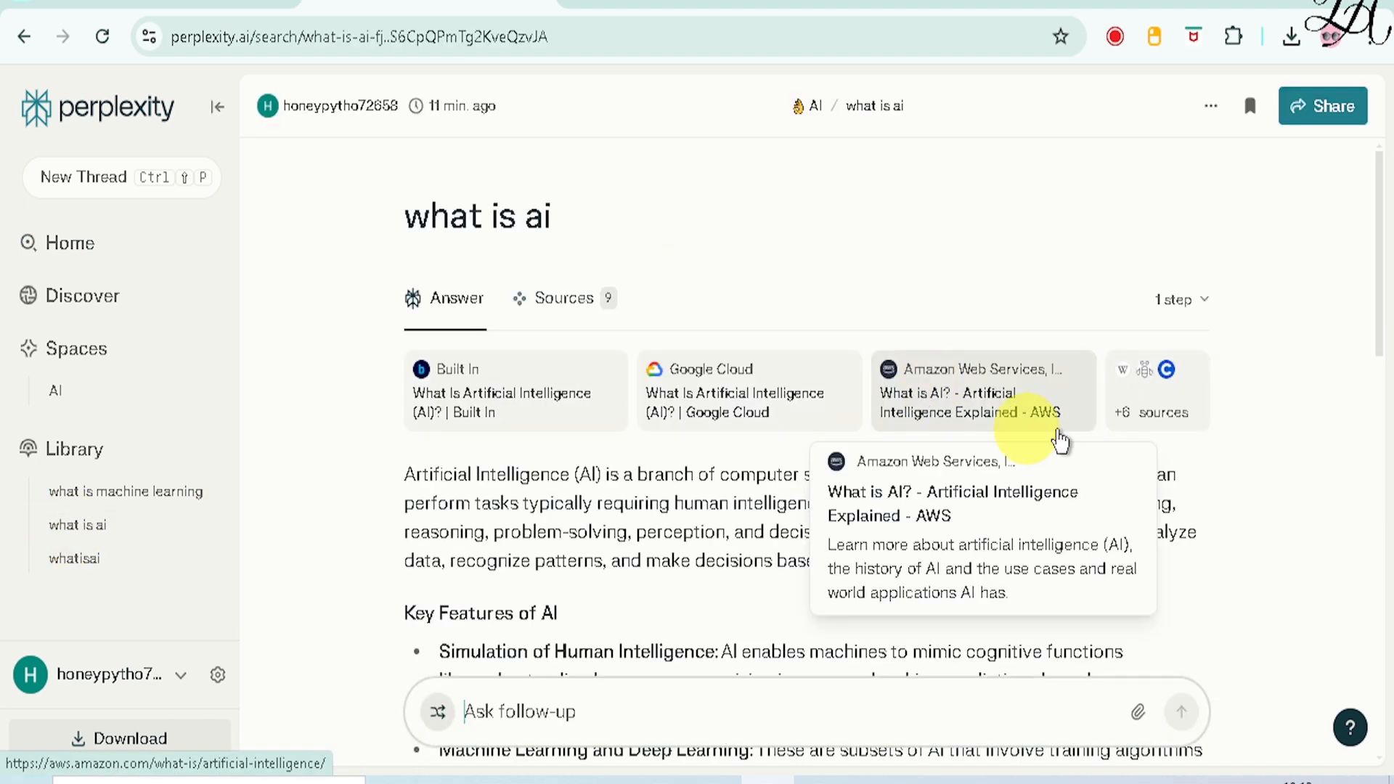
scroll(1321, 461, up, 10)
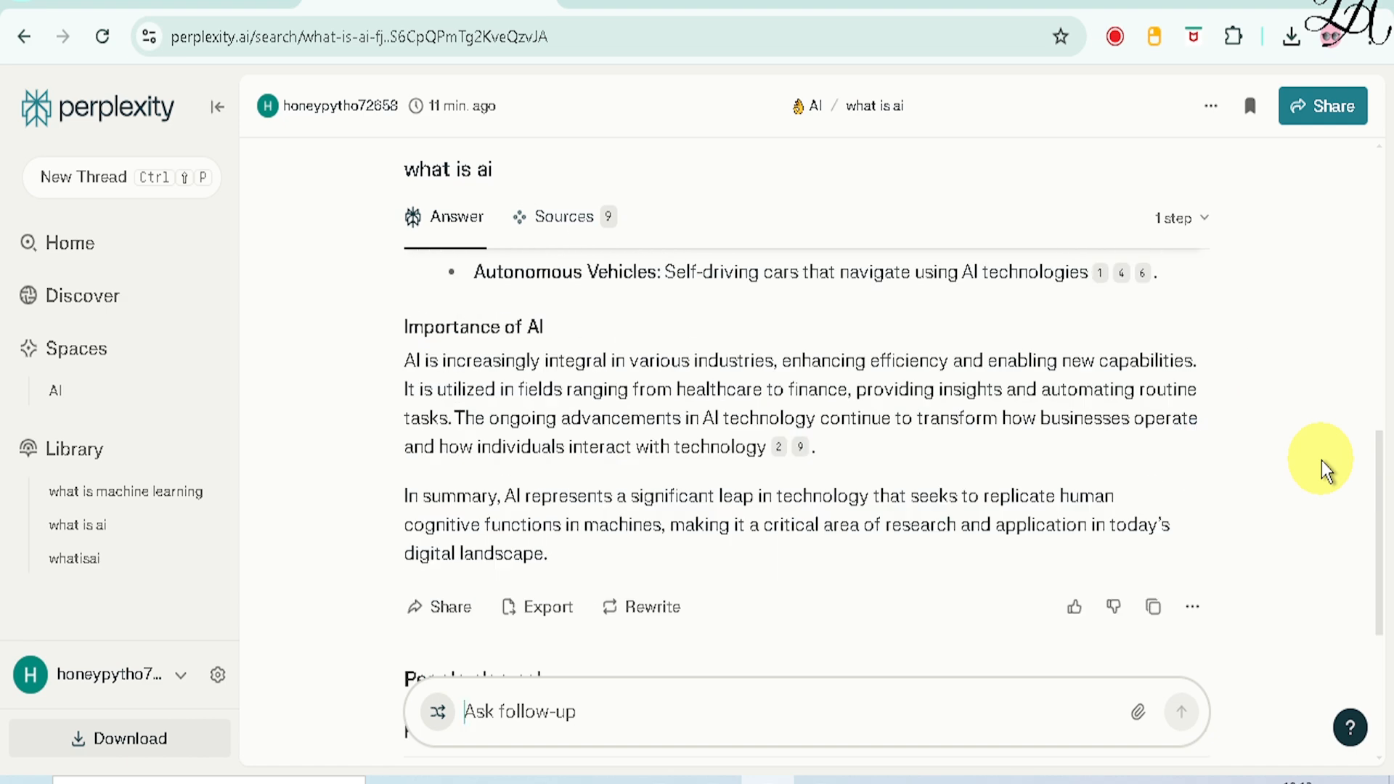
scroll(1322, 461, up, 5)
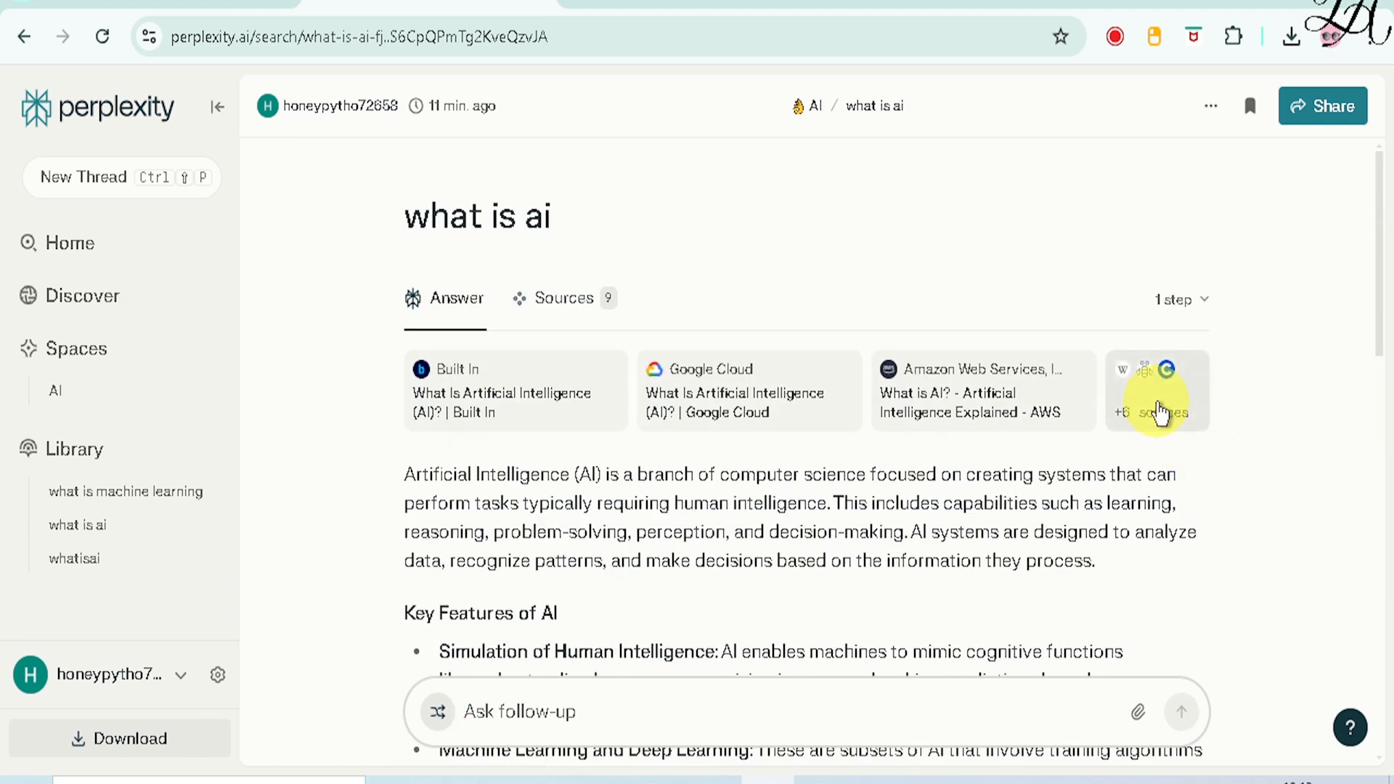
click(1160, 412)
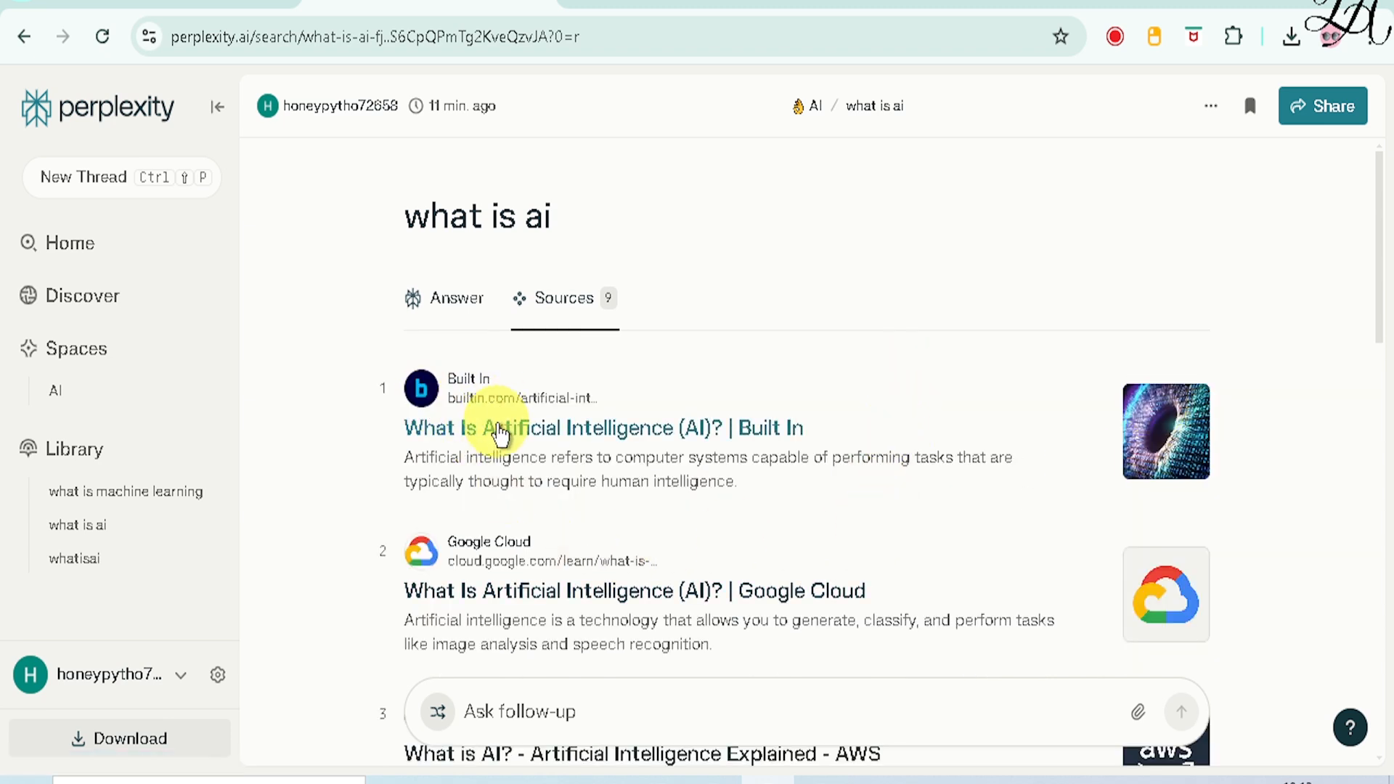
Open the Built In source article on artificial intelligence, skim it and return to the AI Space in Perplexity
click(498, 429)
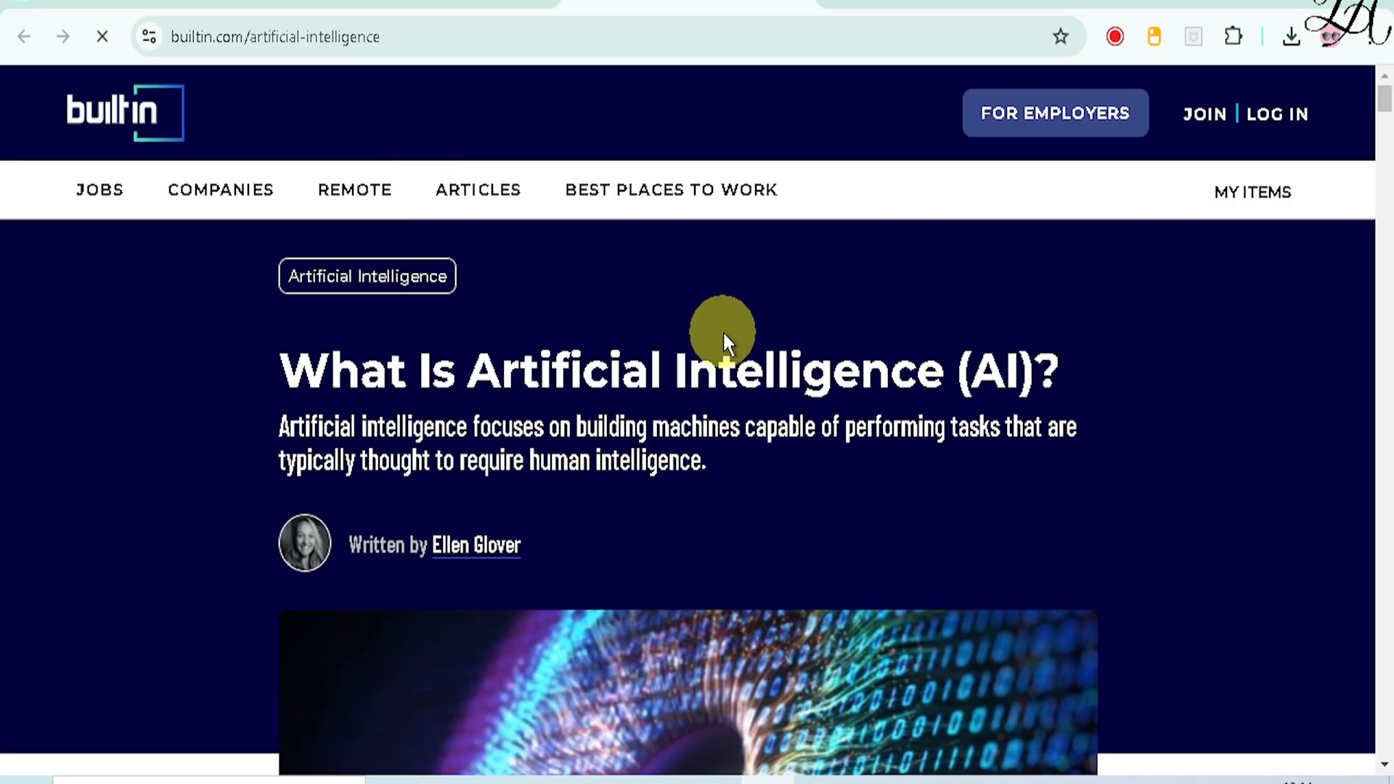
scroll(724, 363, down, 5)
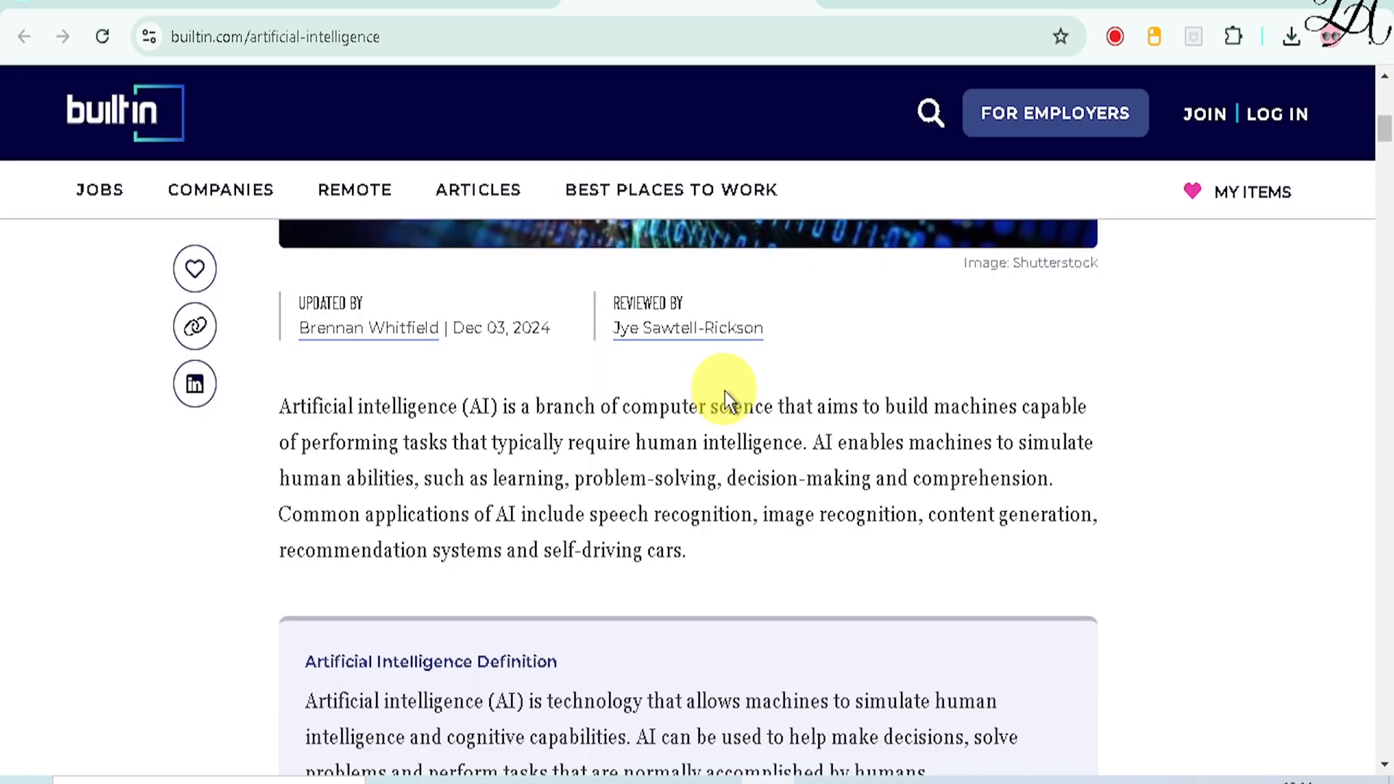
click(425, 2)
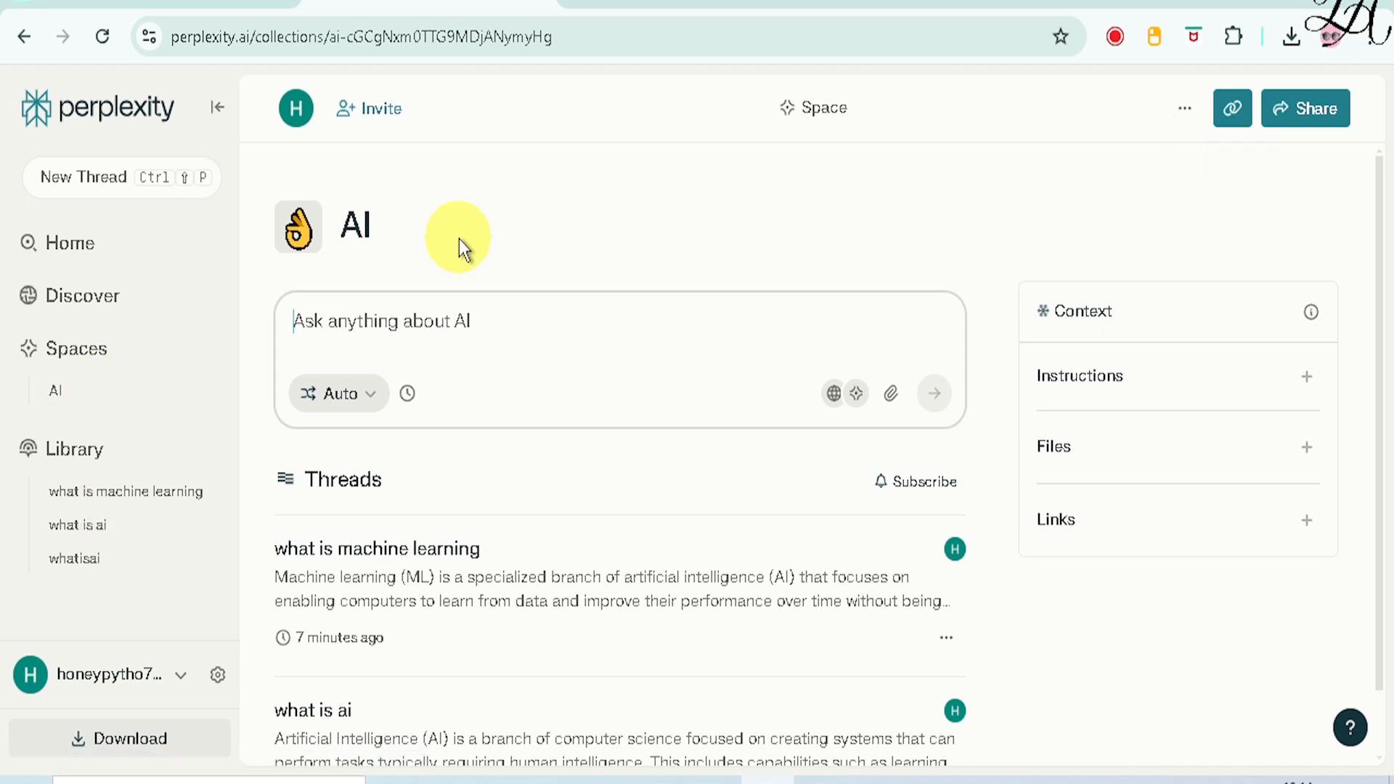
click(84, 261)
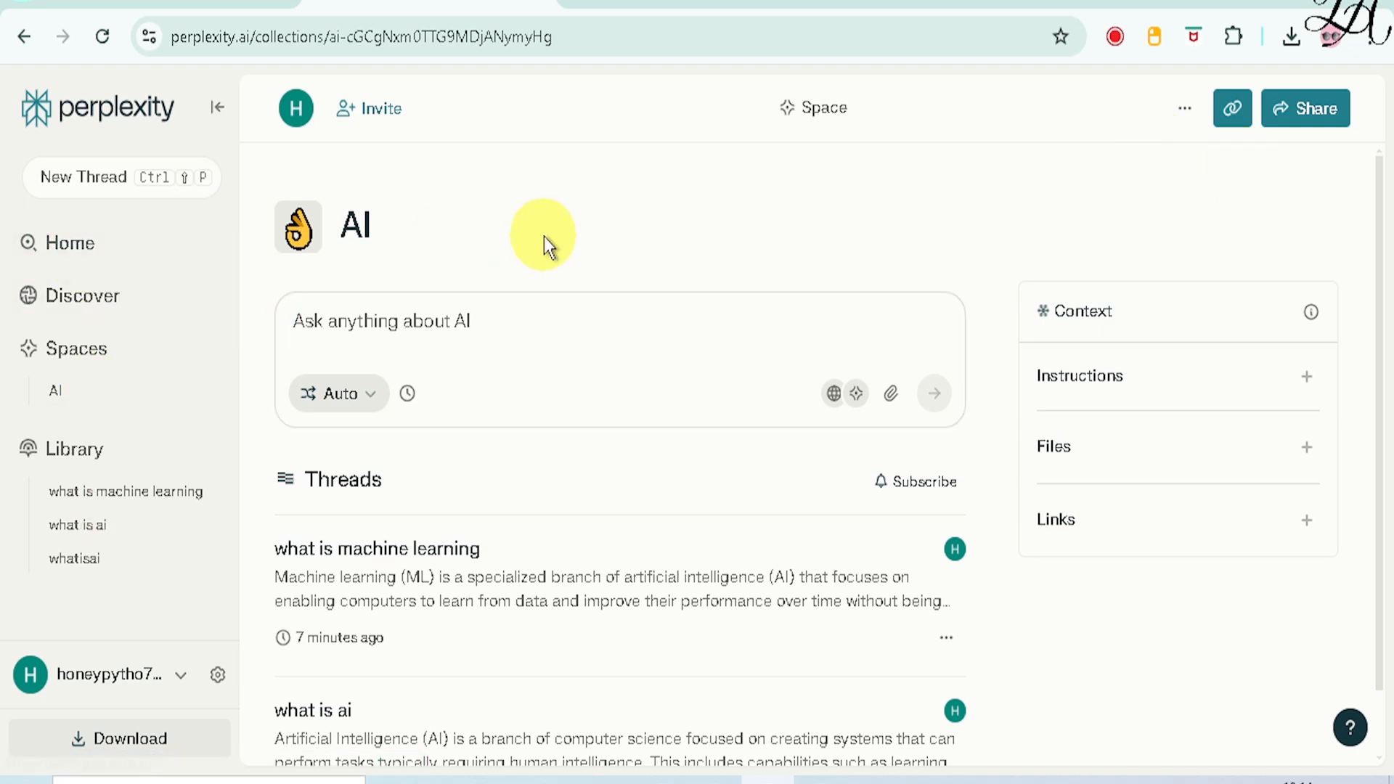